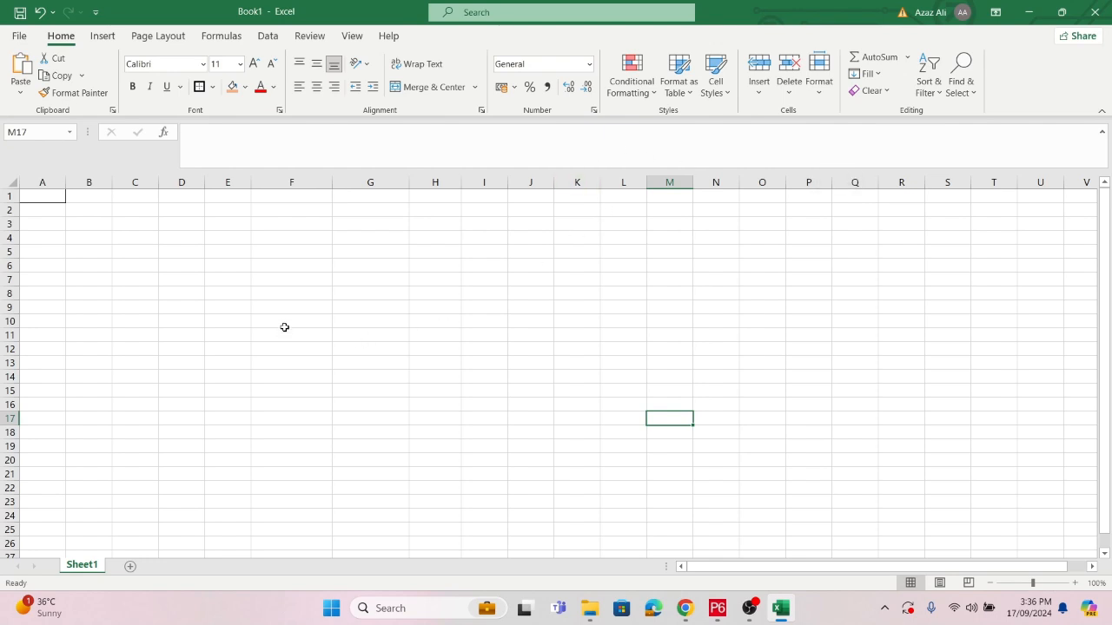
Apply all borders to the current cell M17 and to the range E5:H12
click(212, 87)
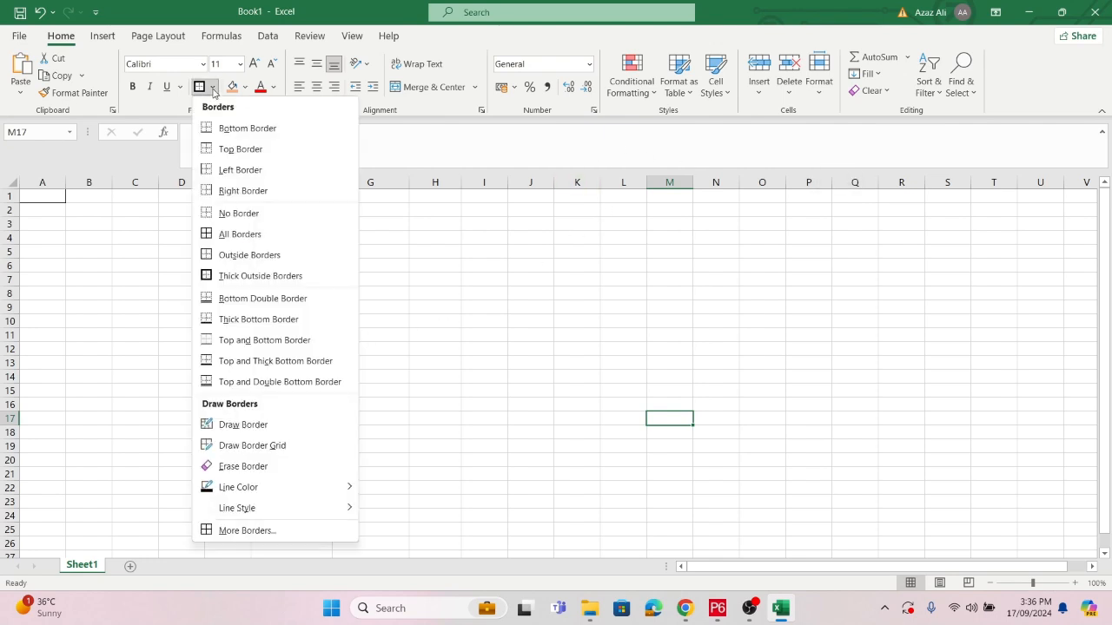
click(231, 235)
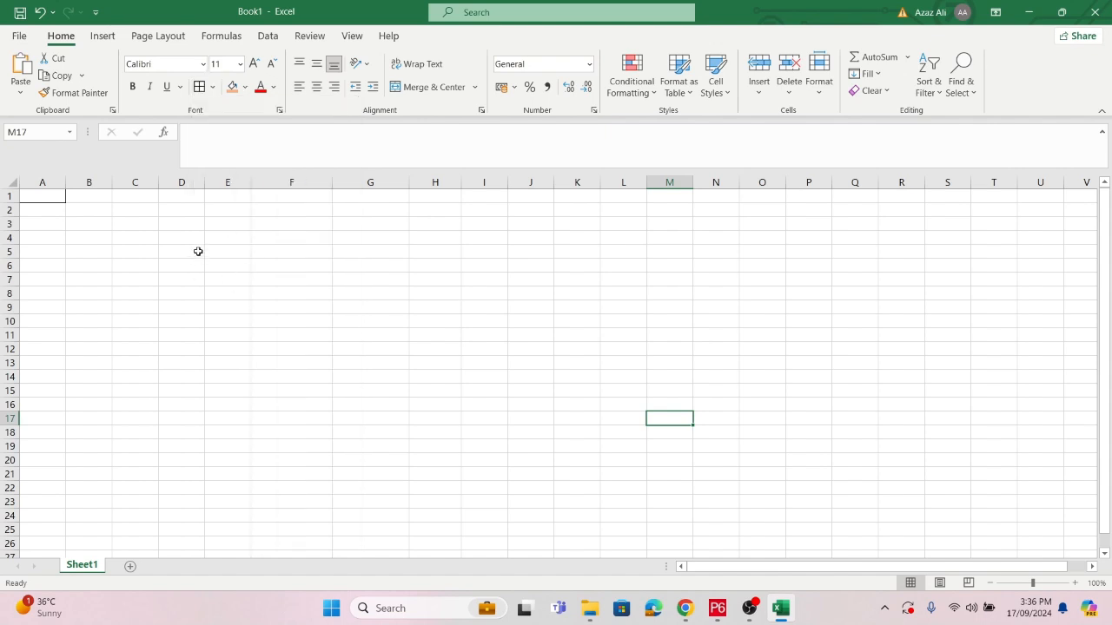
drag(225, 251, 424, 253)
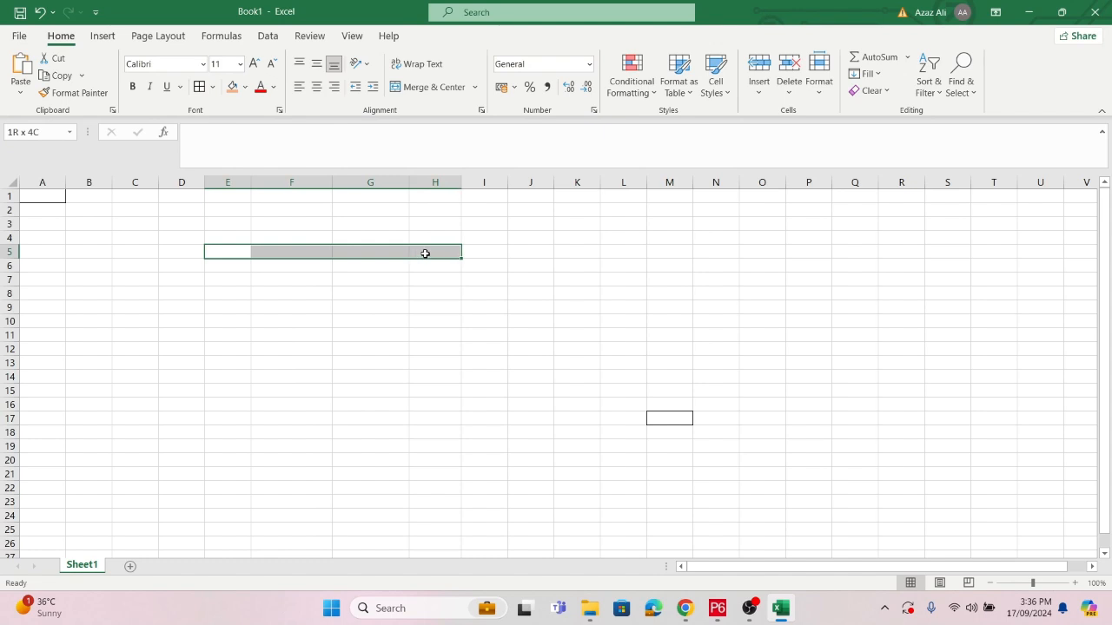
drag(425, 253, 417, 356)
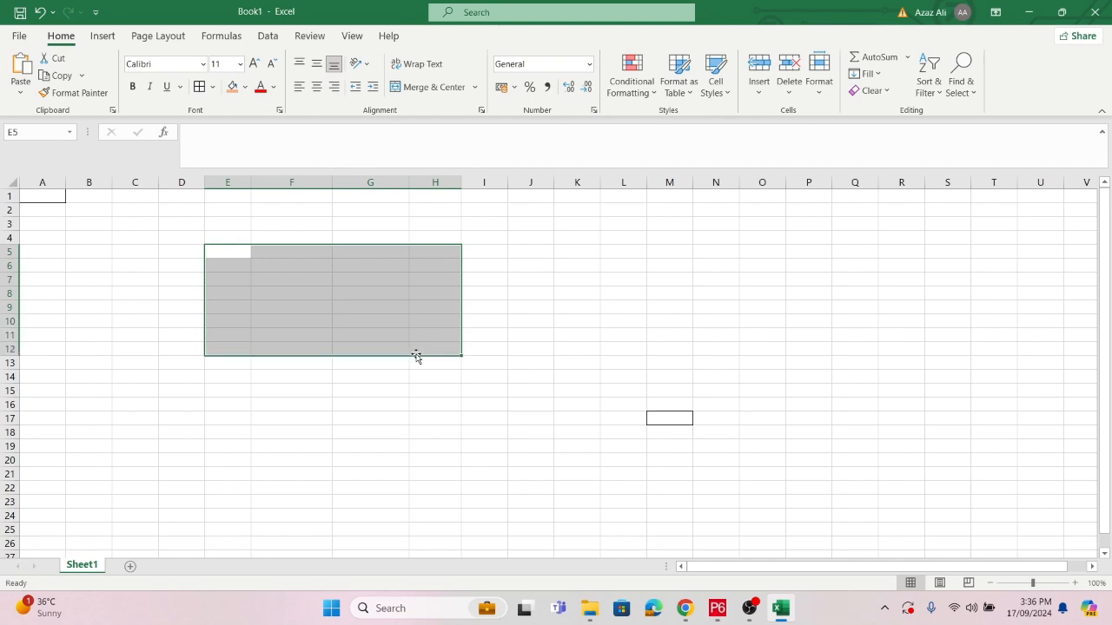
click(203, 92)
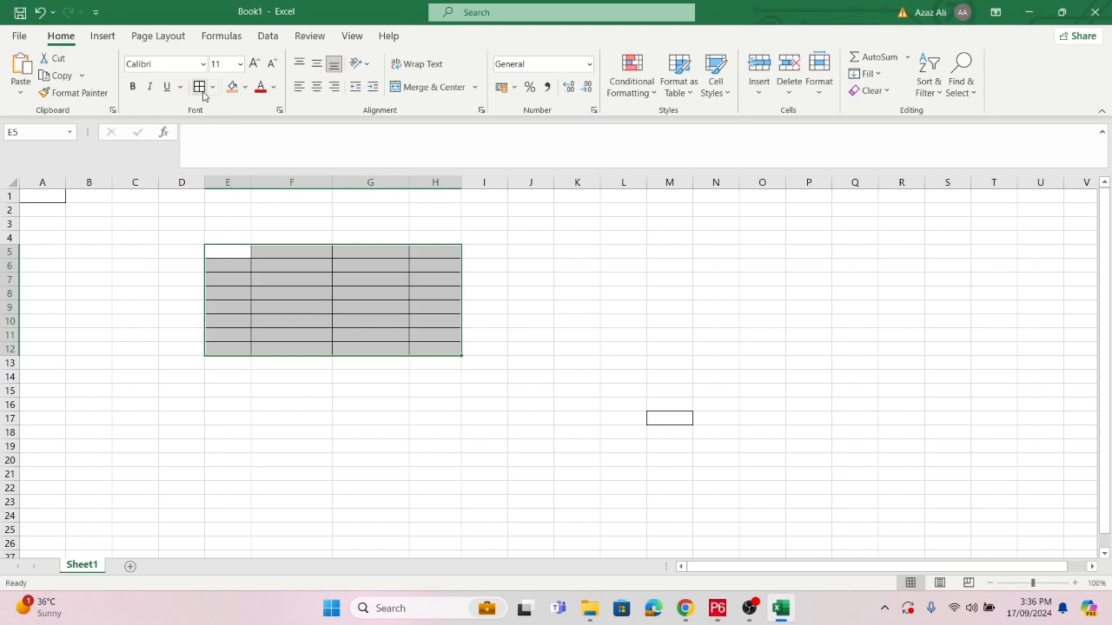
click(545, 345)
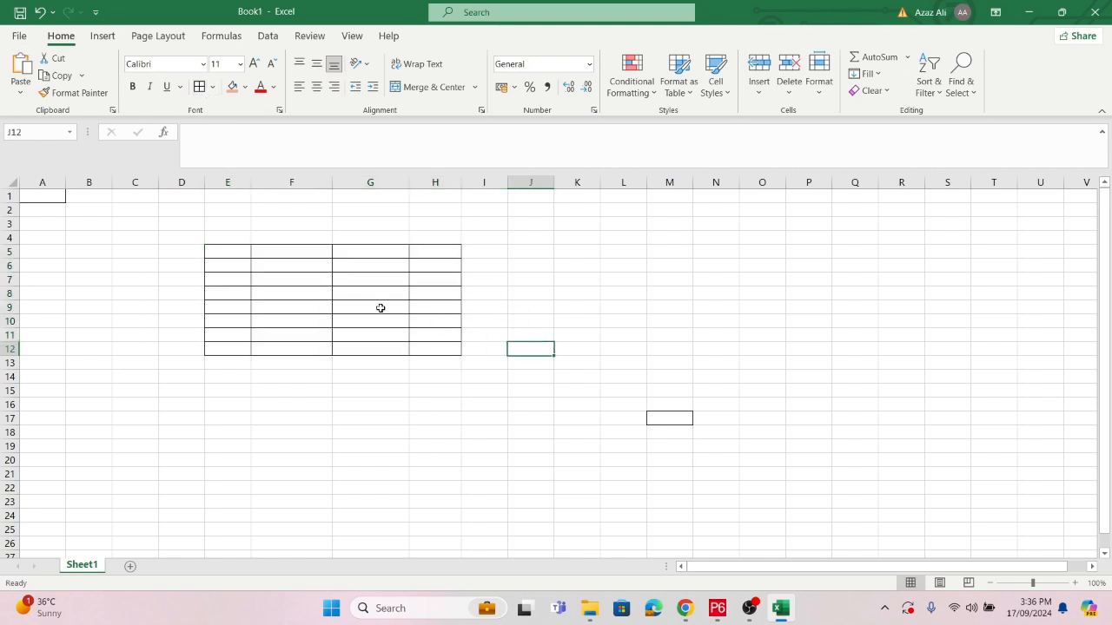
Merge and center E5:H5 across the table's first row and enter the title Personal Expenses
drag(241, 252, 417, 251)
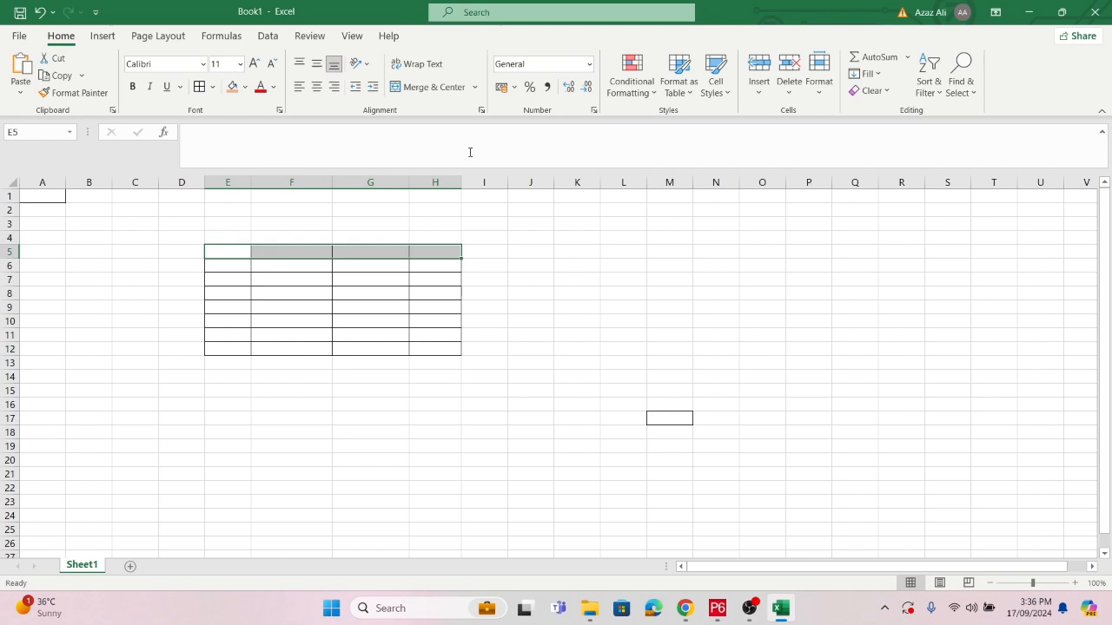
click(423, 86)
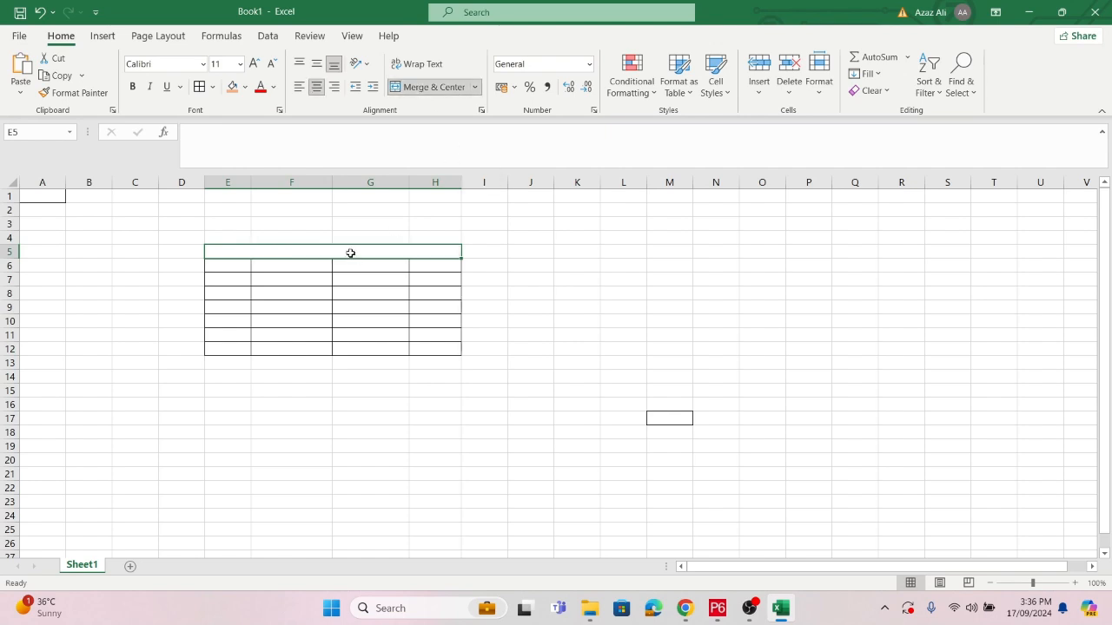
double_click(353, 254)
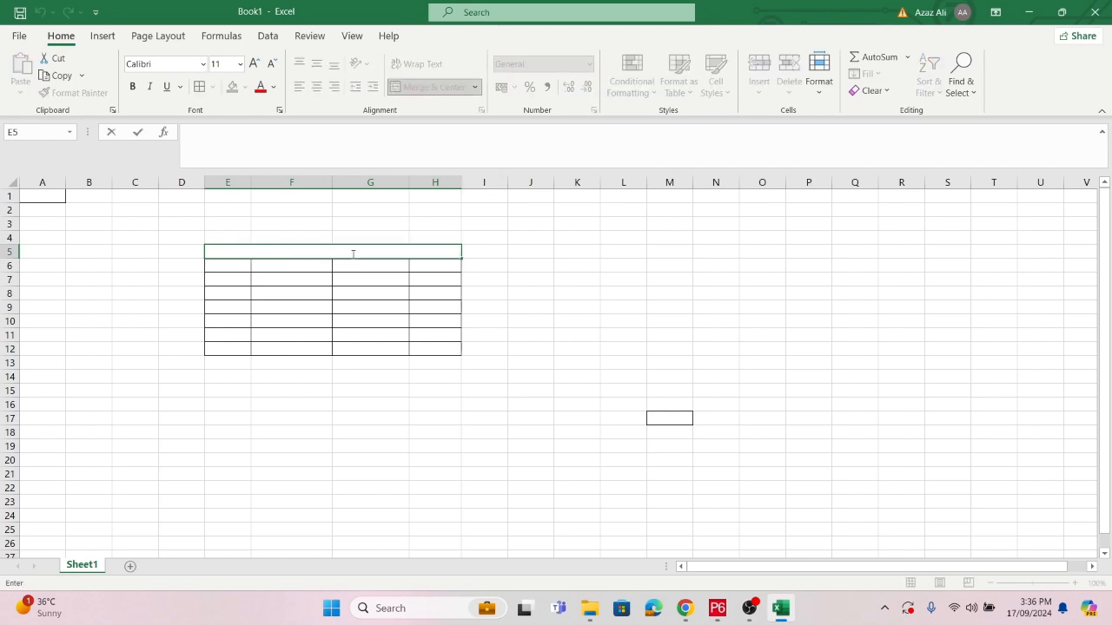
text(Personal Expe)
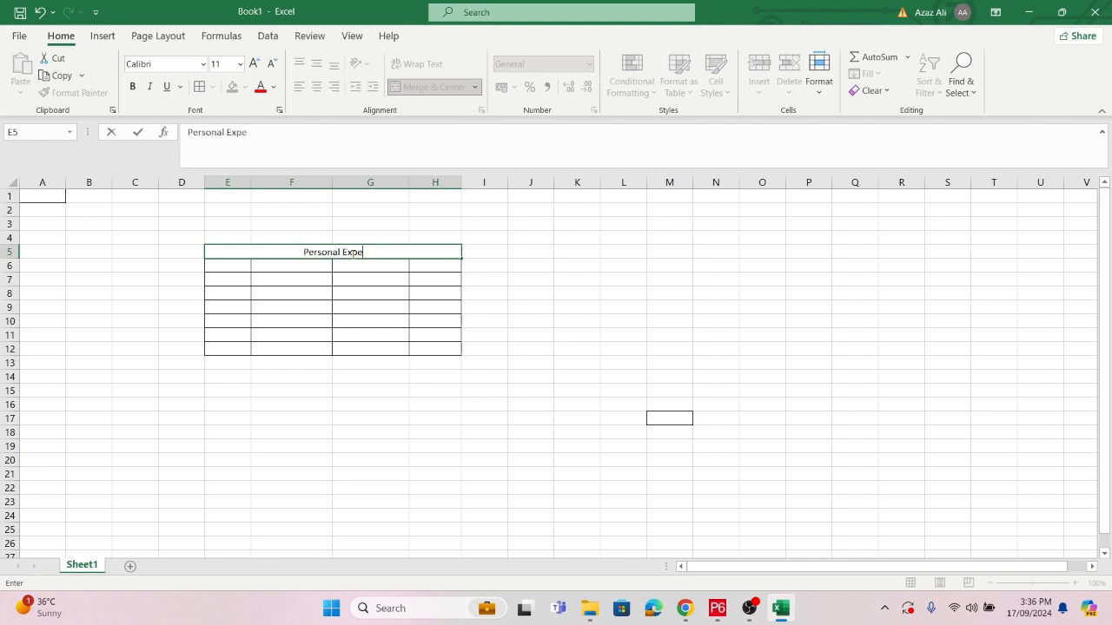
text(nses)
drag(304, 404, 303, 390)
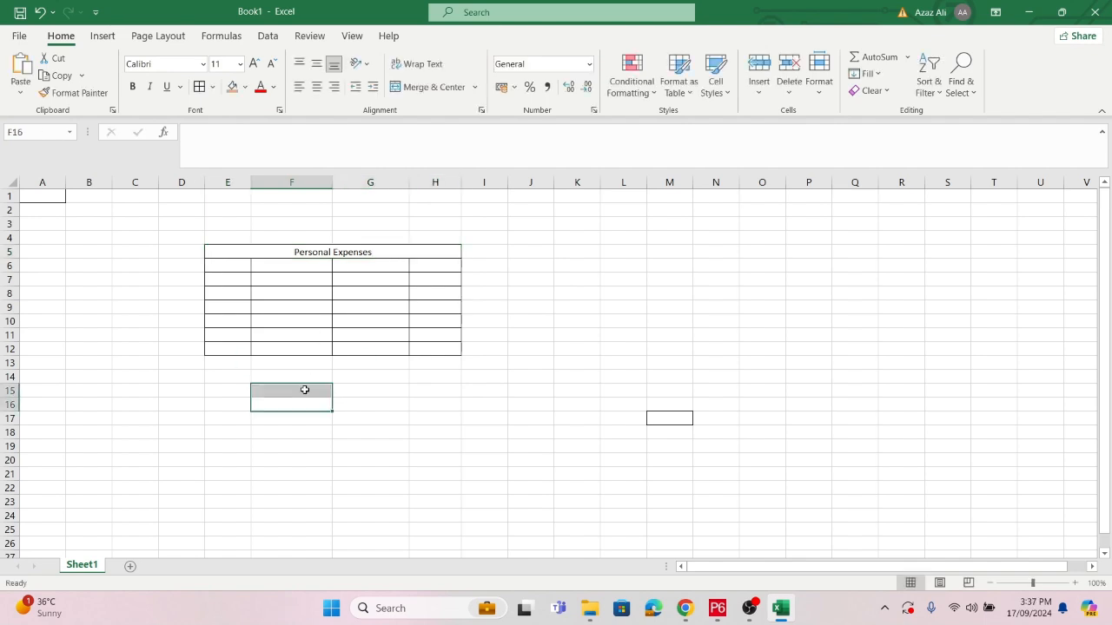
Enter the column headers Sr.No., Expense Category, Type of Expense and Amount ($) in cells E6 to H6
double_click(232, 265)
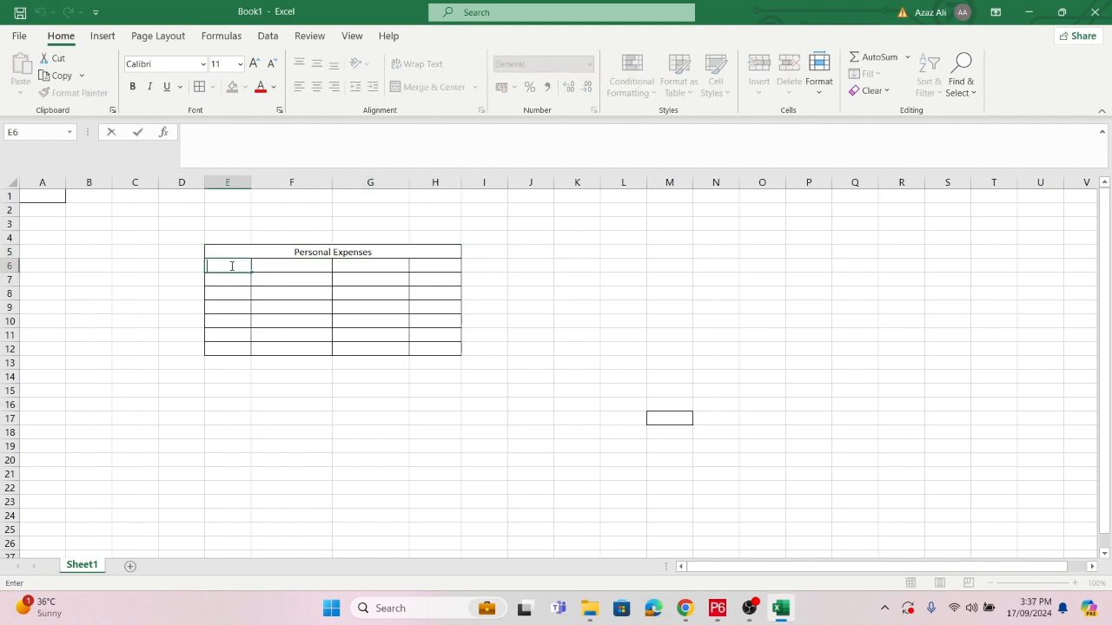
text(Sr.No.)
double_click(287, 265)
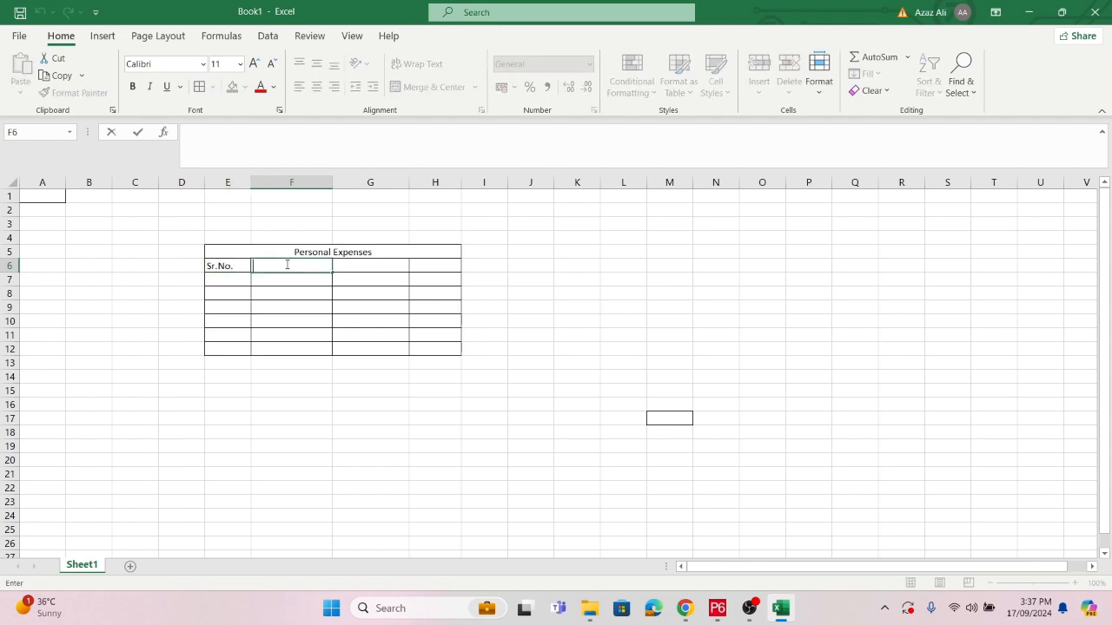
text(Expense Cate)
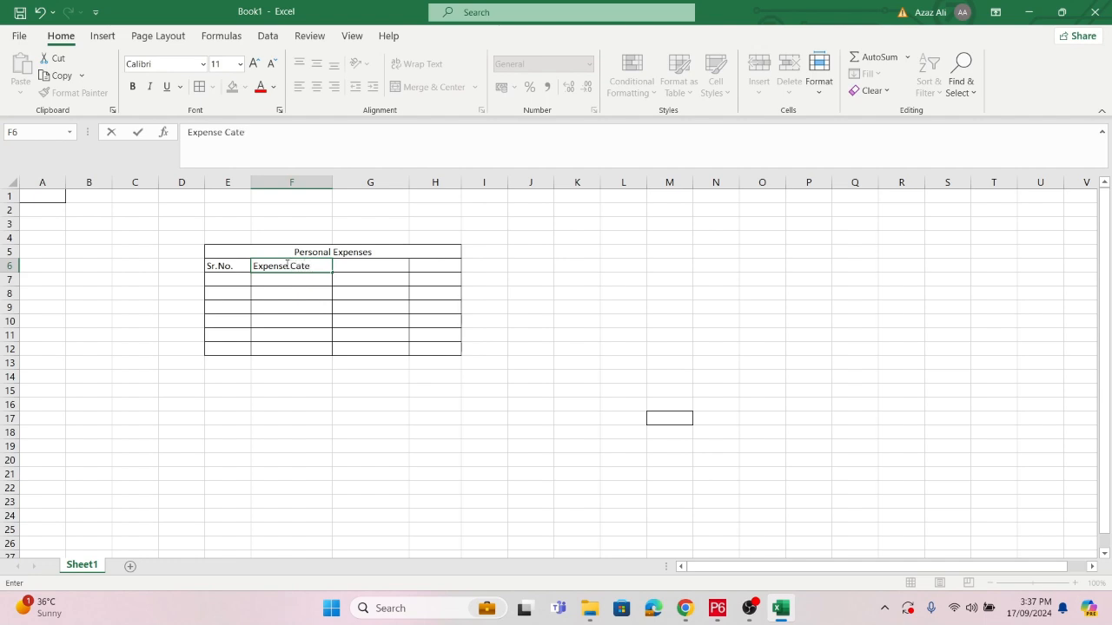
text(gory)
click(464, 373)
double_click(361, 267)
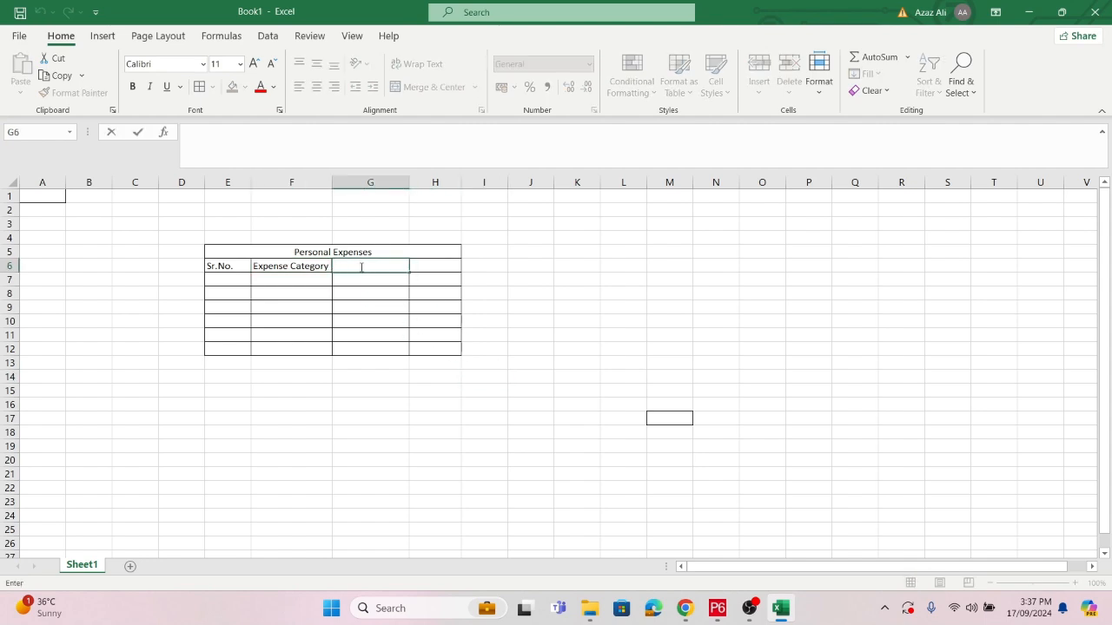
text(Type of Expense)
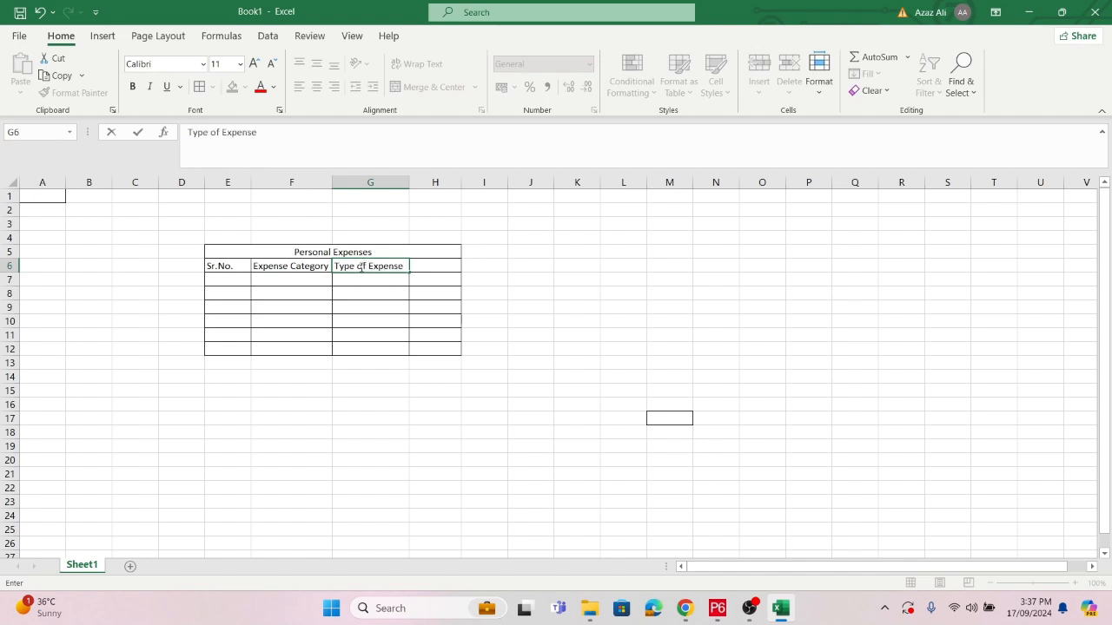
click(571, 374)
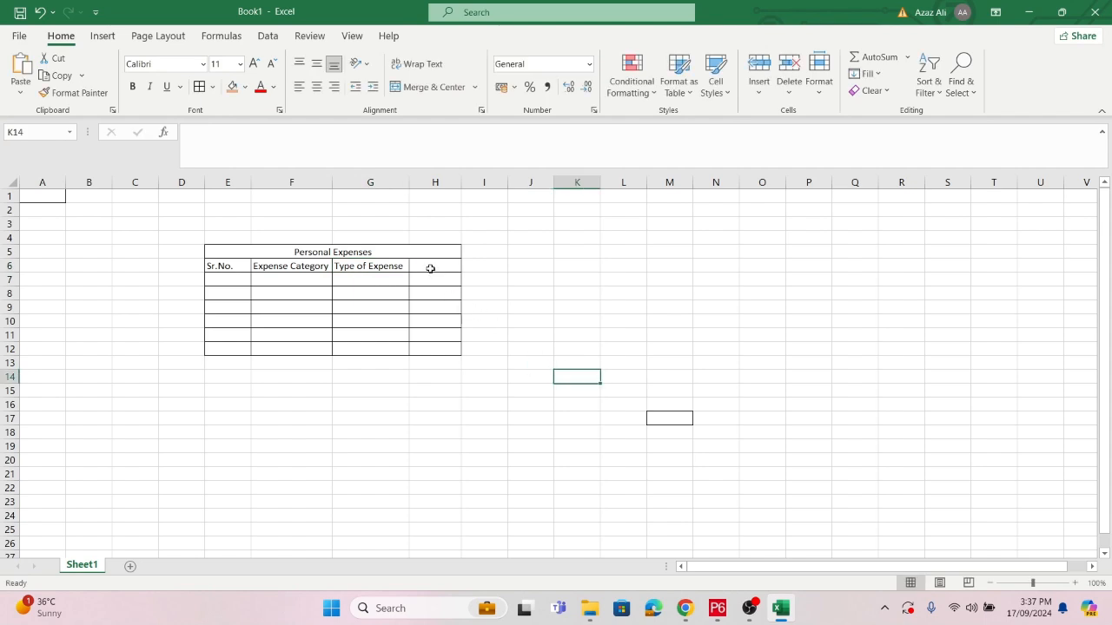
click(429, 268)
text(Amount ($)
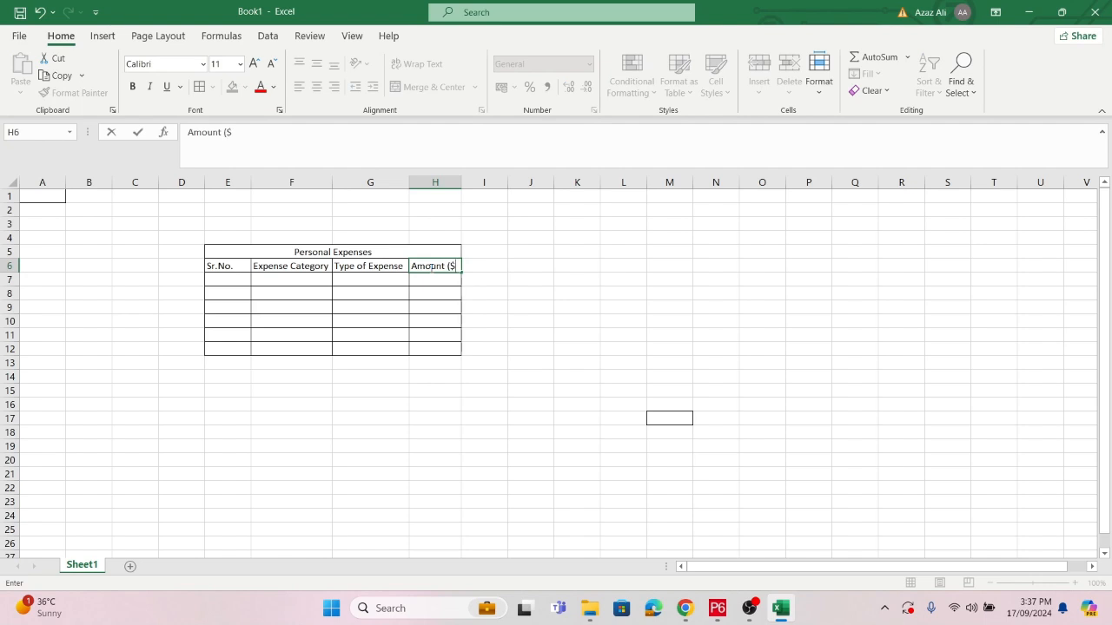
click(521, 321)
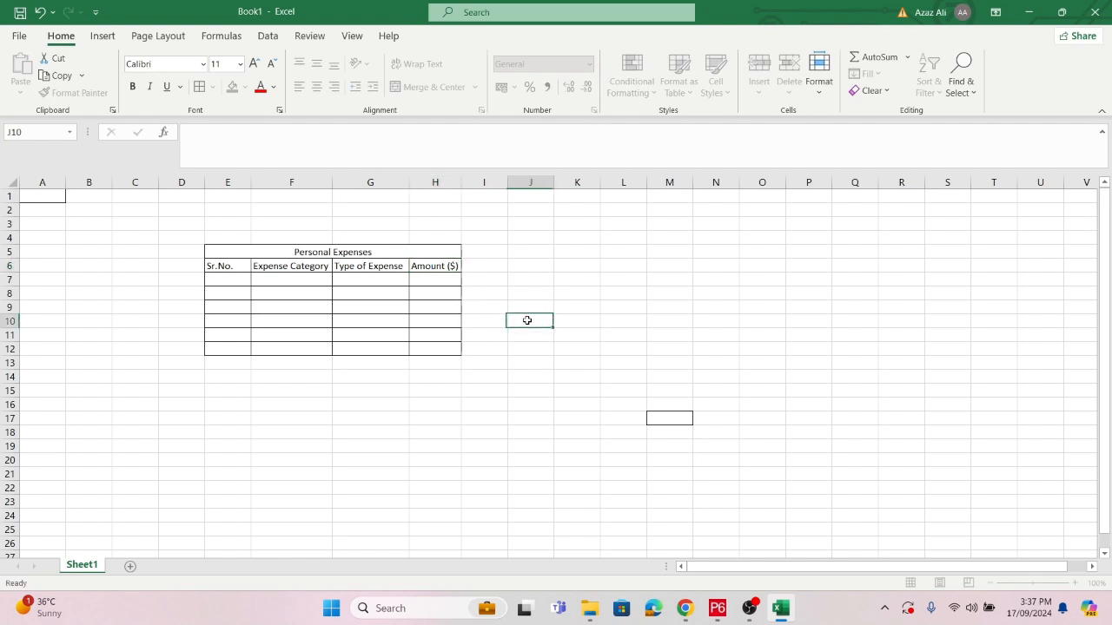
Fill row 7 of the table with 1, House, Rent and 1000
double_click(228, 282)
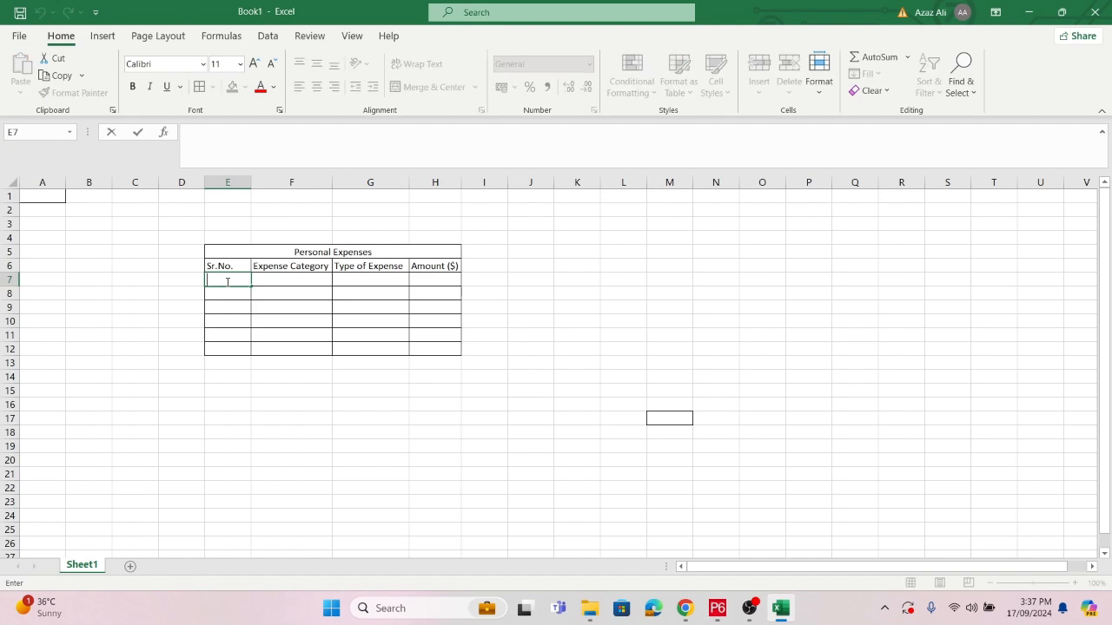
text(1)
double_click(278, 281)
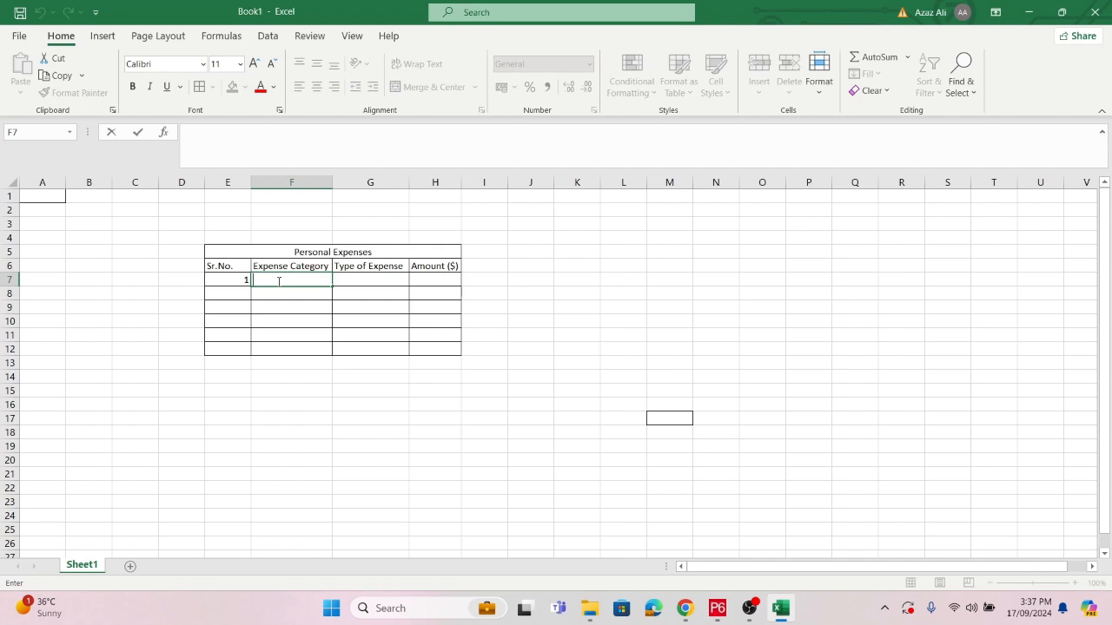
text(House)
double_click(351, 281)
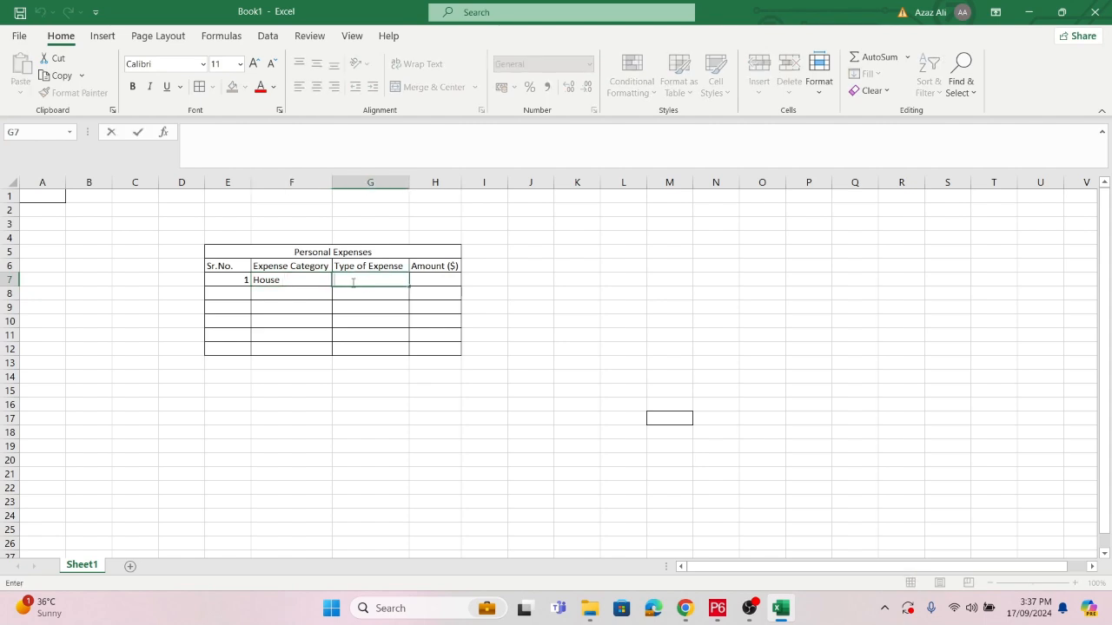
text(Res)
text(t)
double_click(434, 279)
text(1000)
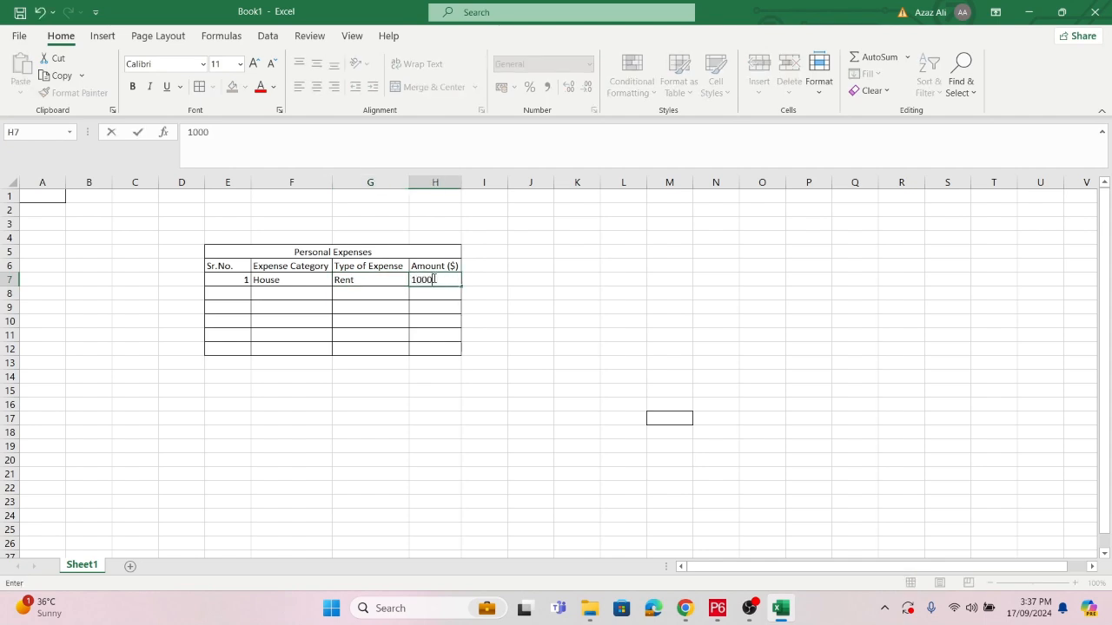
Fill row 8 of the table with 2, Entertainment, Movies and 80
click(240, 294)
text(2)
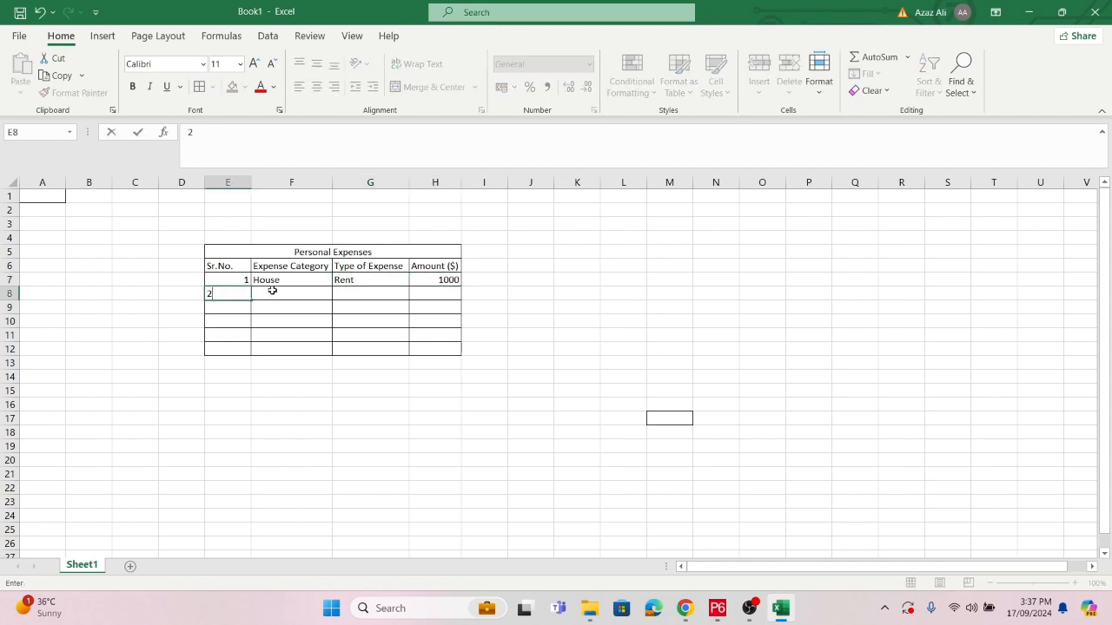
click(274, 291)
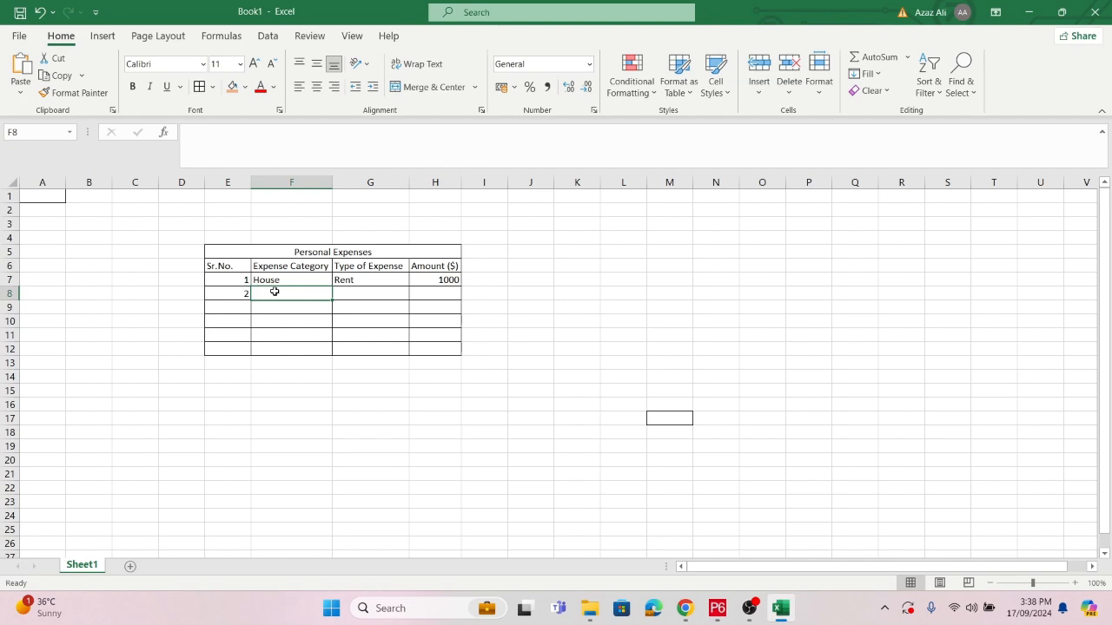
text(E)
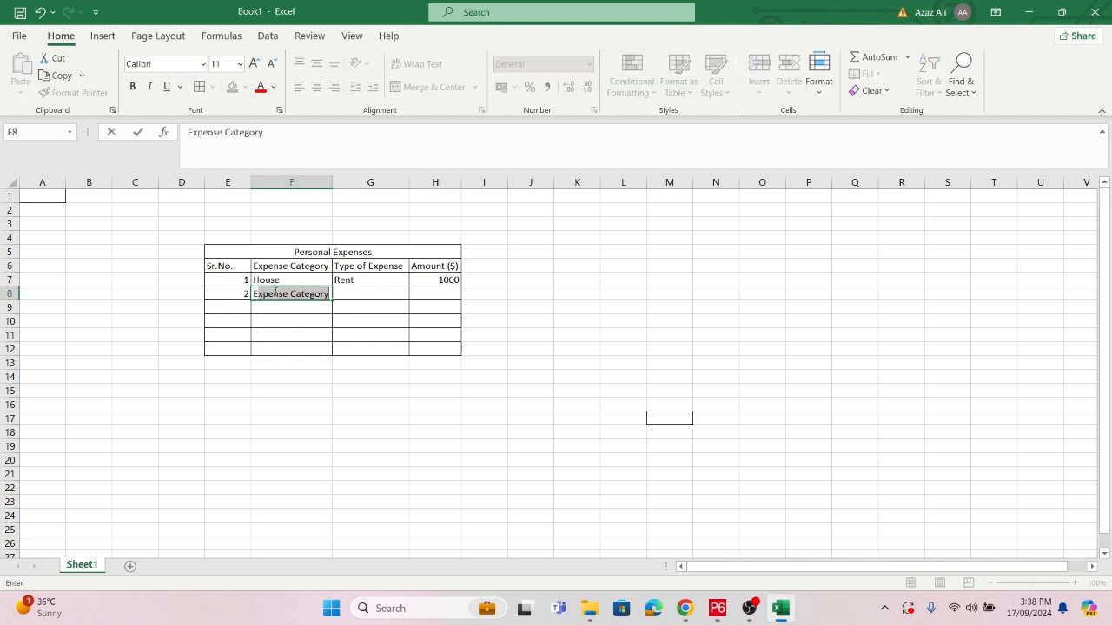
text(ntertainment)
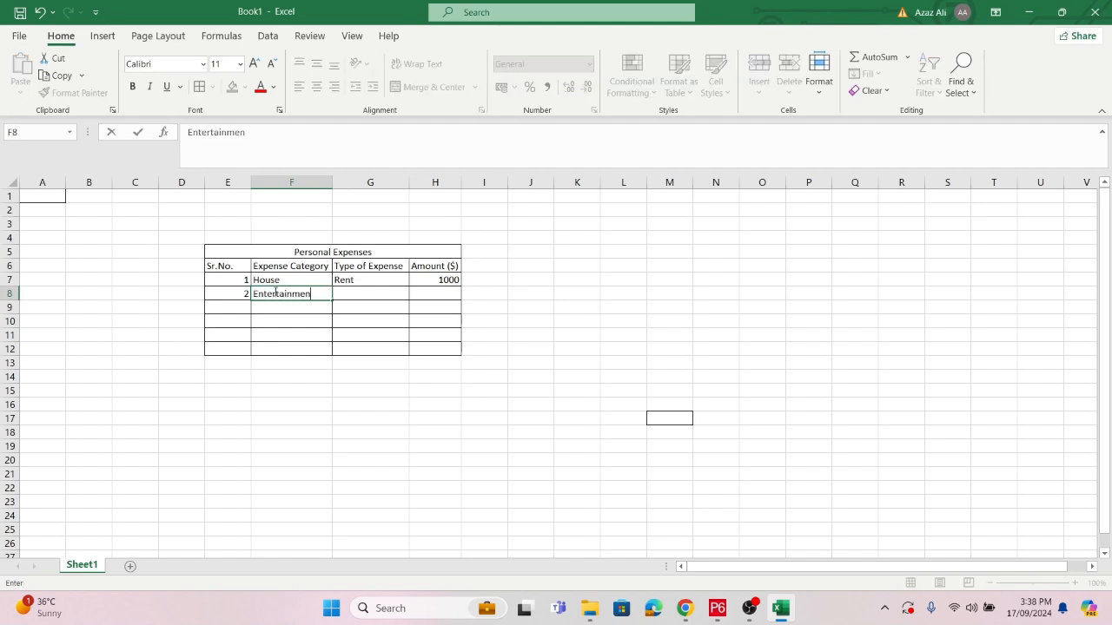
click(351, 292)
text(Movies)
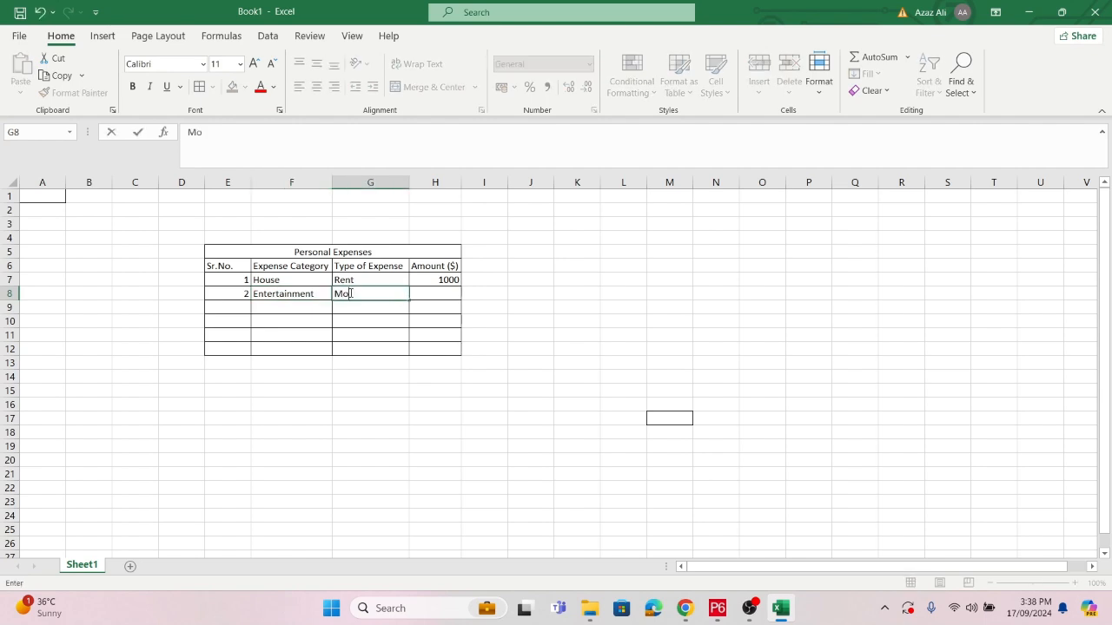
double_click(437, 292)
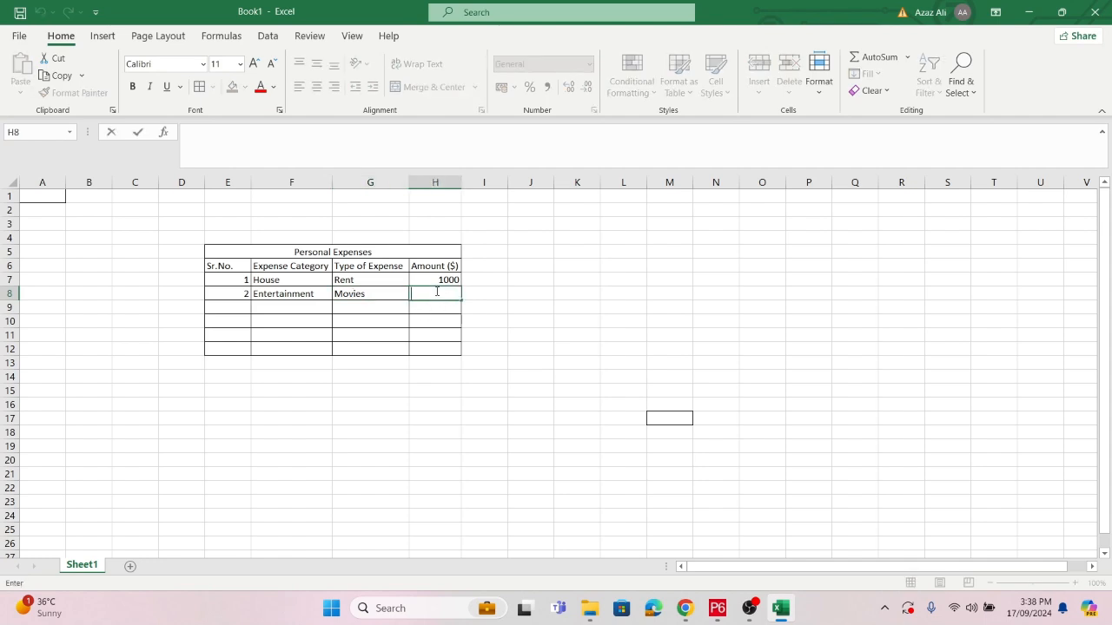
text(80)
Fill row 9 of the table with 3, Transportation, Fuel and 100
click(239, 310)
text(3)
click(280, 306)
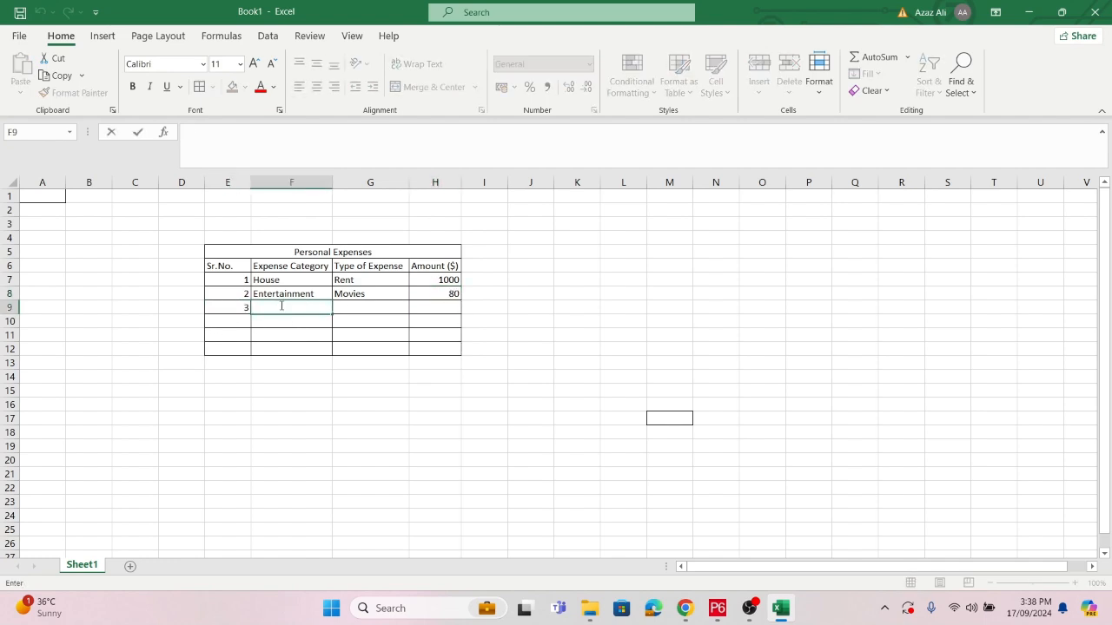
text(Transportation)
click(350, 306)
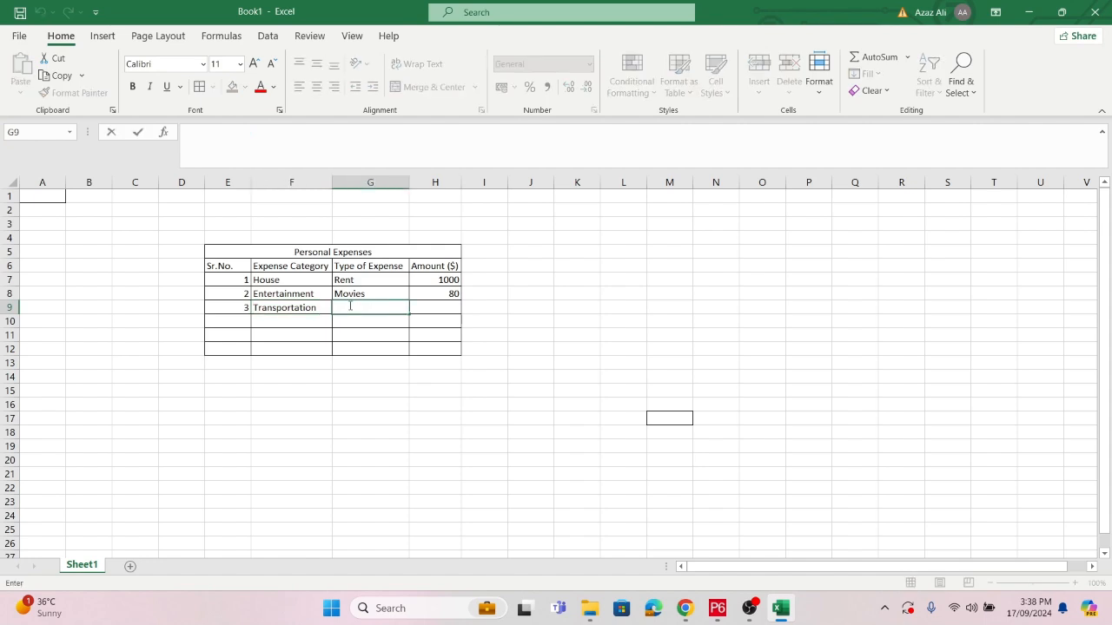
text(Fuel)
click(440, 309)
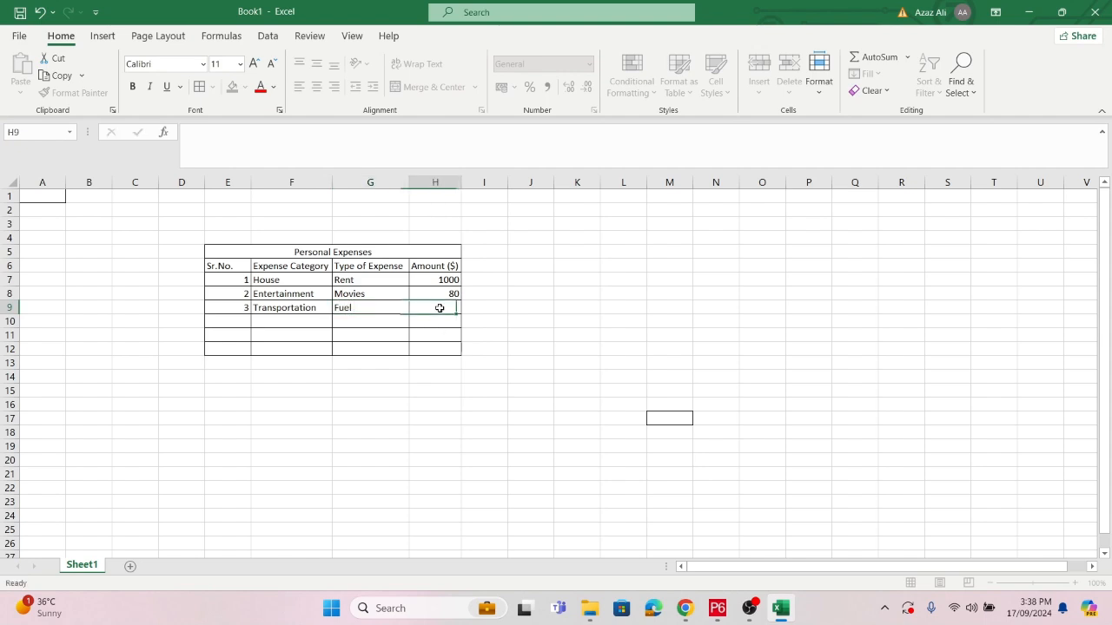
text(100)
Fill row 10 of the table with 4, Food, Grocery and 150
click(236, 324)
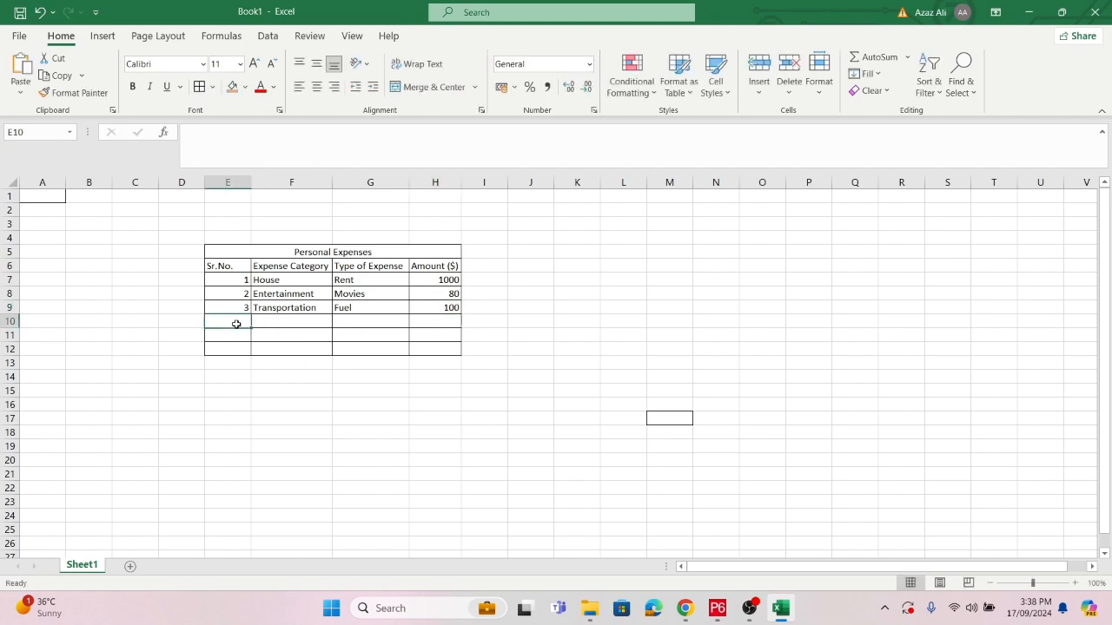
text(4)
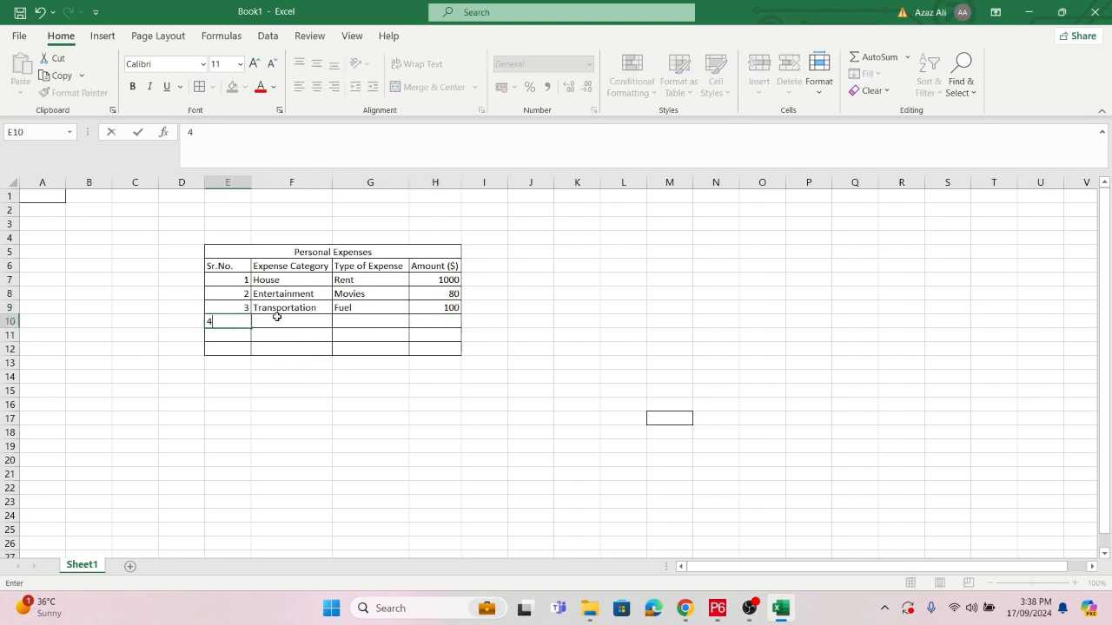
click(278, 319)
text(Food)
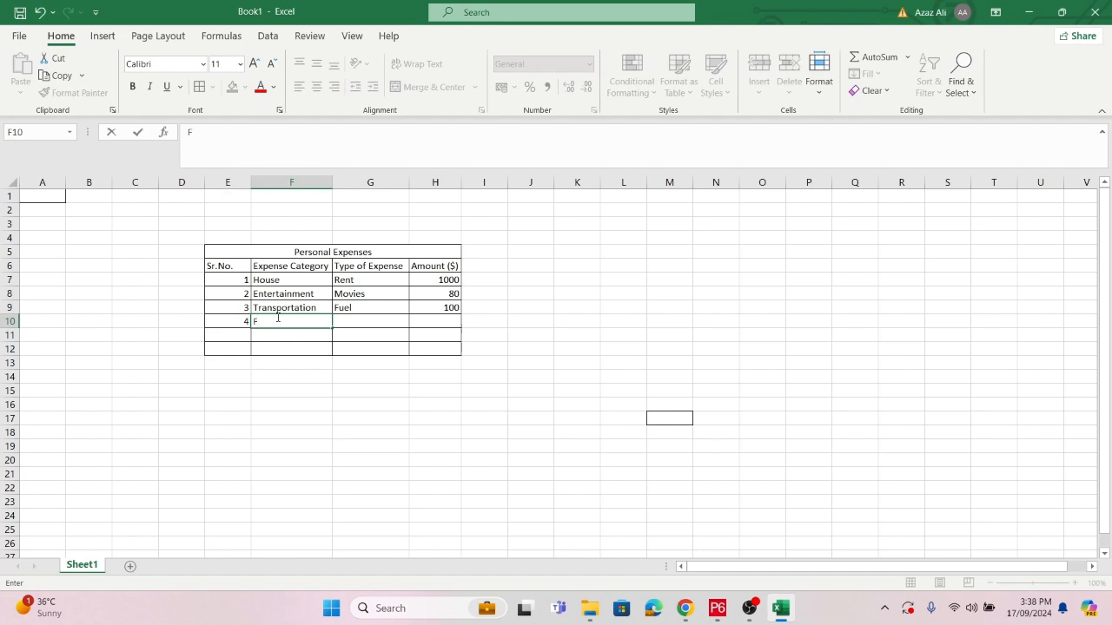
click(356, 322)
text(Groceries)
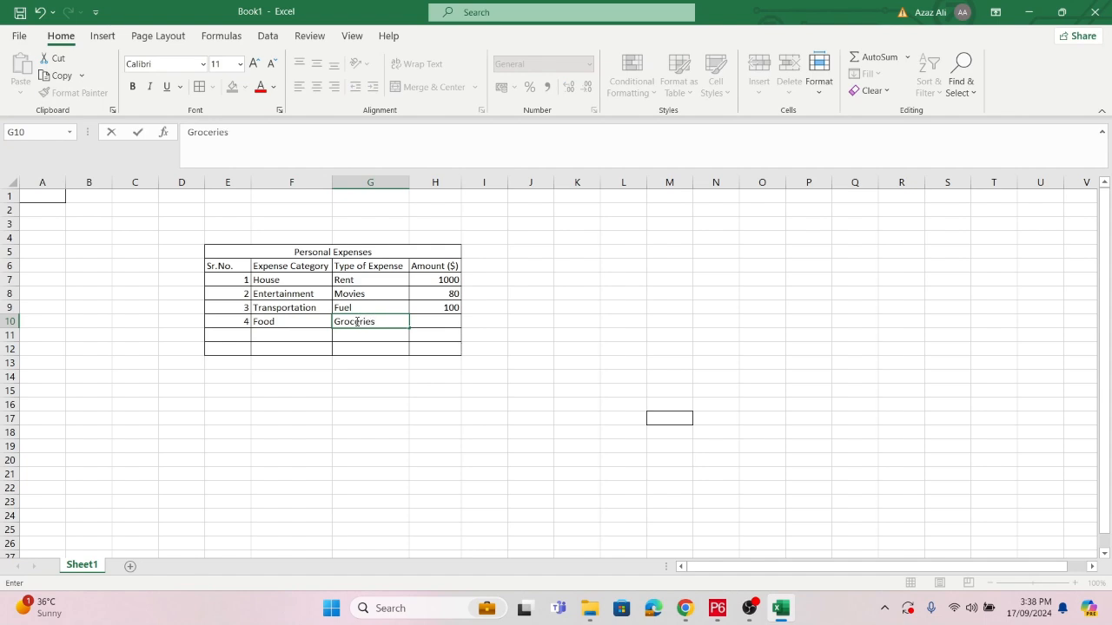
key(BackSpace)
key(BackSpace)
key(BackSpace)
key(BackSpace)
key(BackSpace)
text(ry)
click(446, 321)
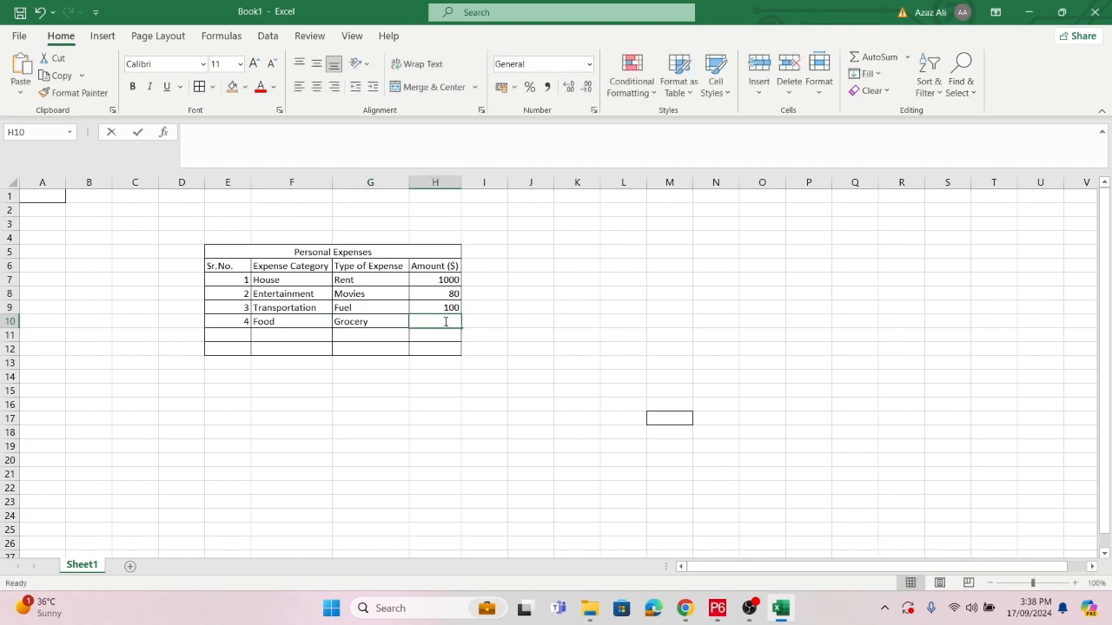
text(150)
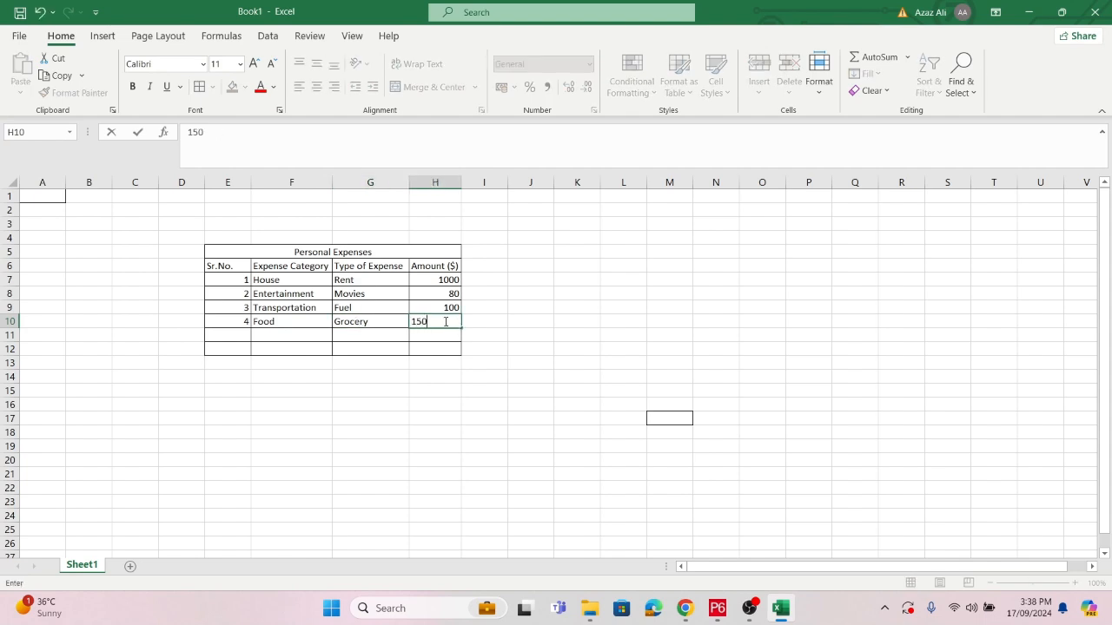
Fill row 11 of the table with 5, Utilities, Bill and 200
click(236, 337)
text(4)
key(BackSpace)
text(5)
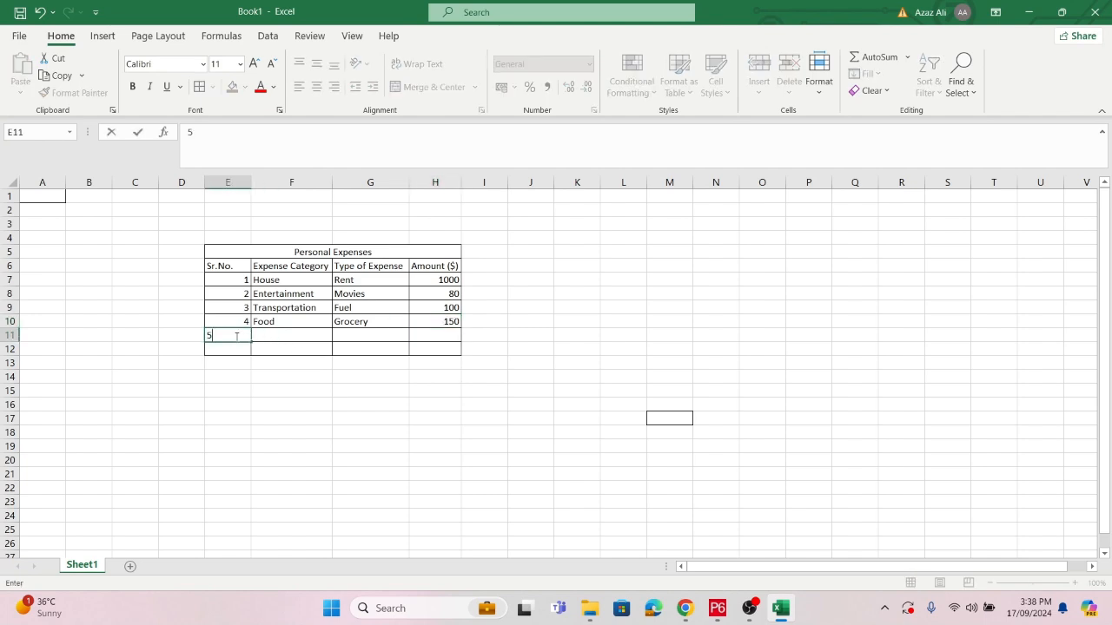
click(262, 375)
click(266, 335)
double_click(265, 334)
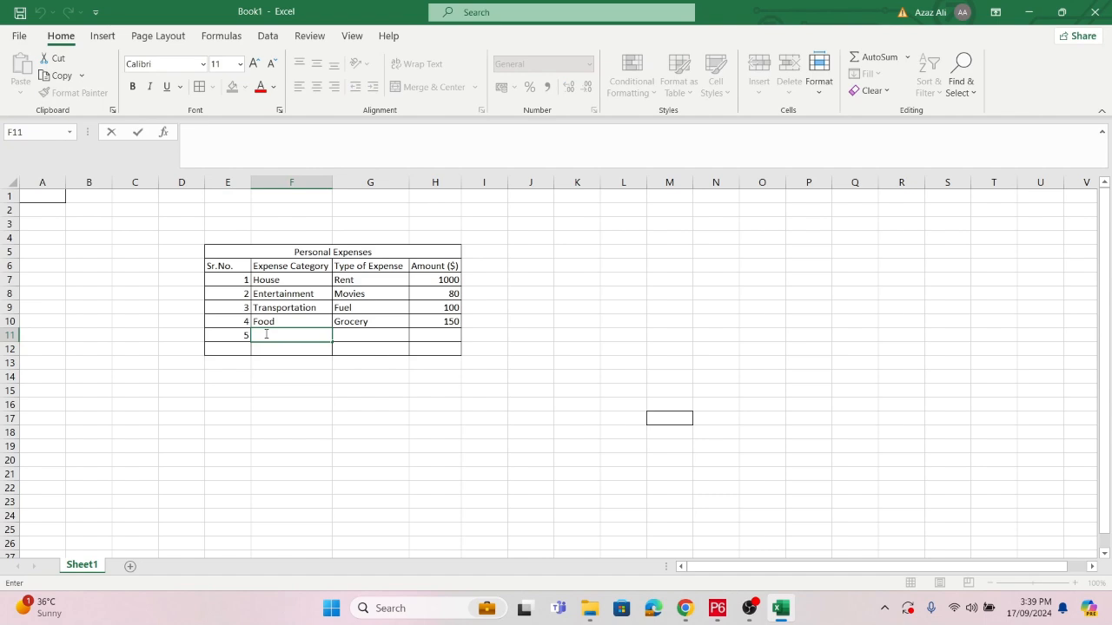
text(Utilities)
click(356, 335)
double_click(355, 335)
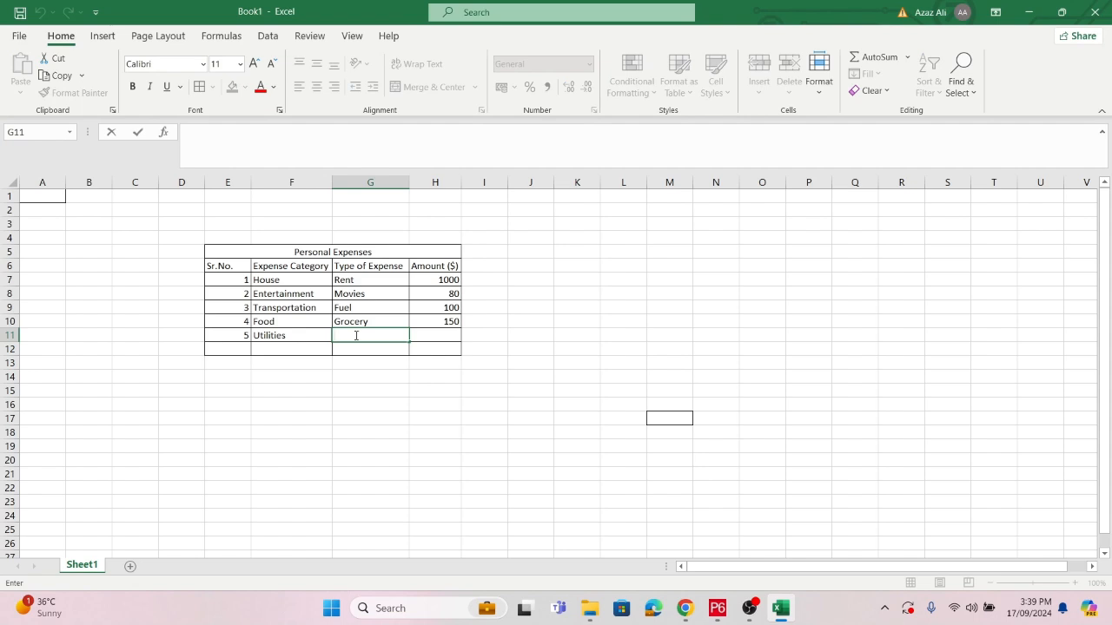
text(N)
key(BackSpace)
text(Bill)
click(426, 334)
text(200)
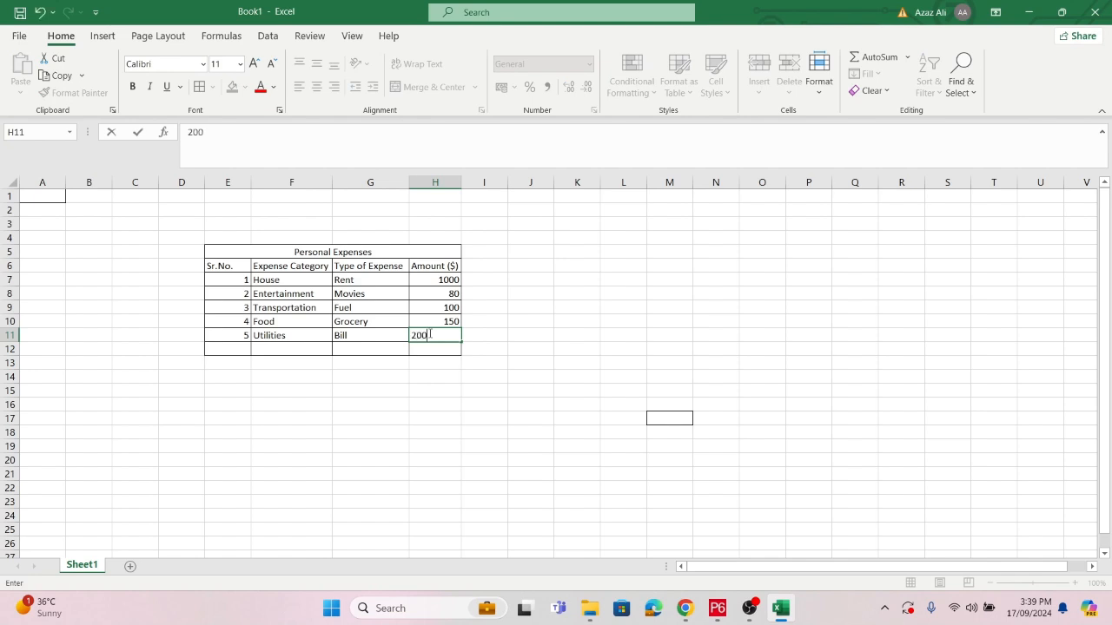
click(569, 332)
Merge and center cells E12 to G12 and enter the label Type in the merged cell
drag(240, 351, 337, 356)
click(411, 90)
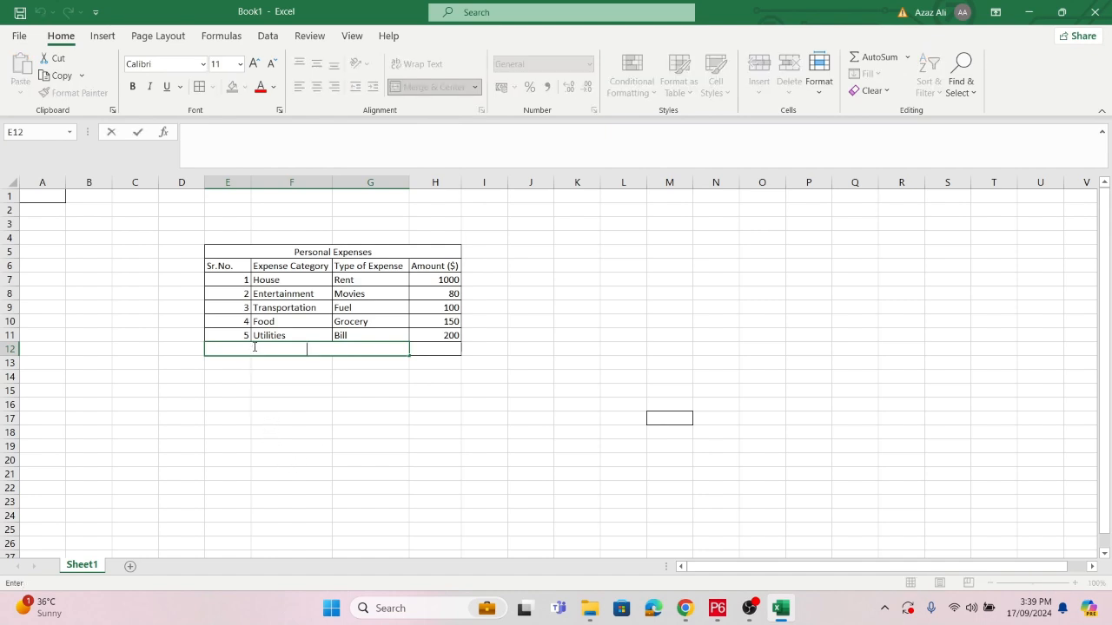
text(Type)
click(508, 320)
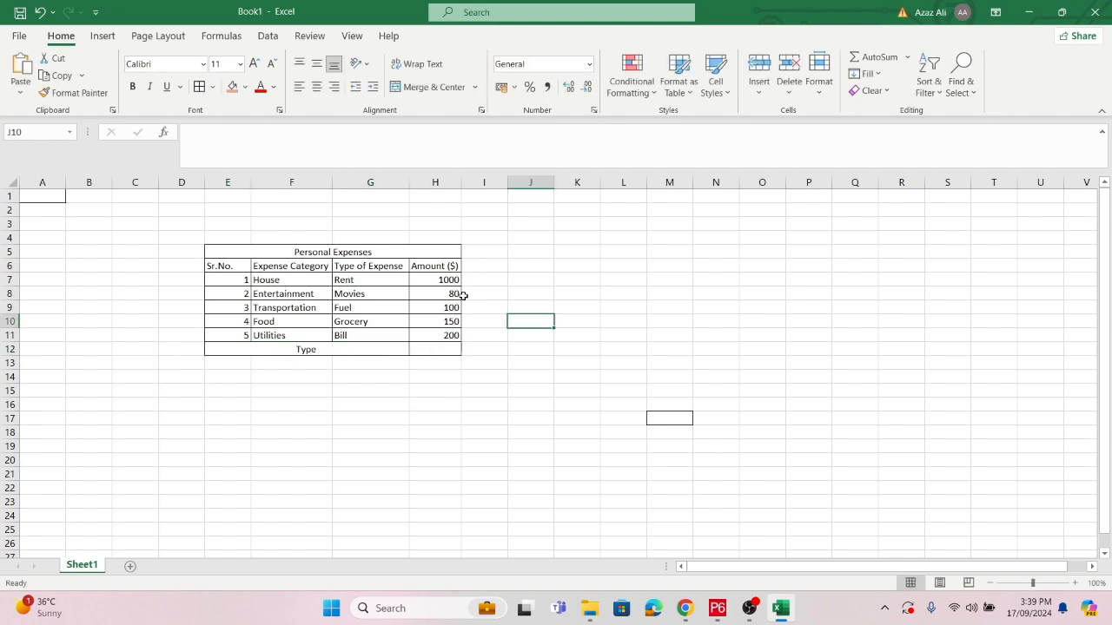
Sum the amounts in H7 to H11 into cell H12 with AutoSum
drag(449, 280, 431, 340)
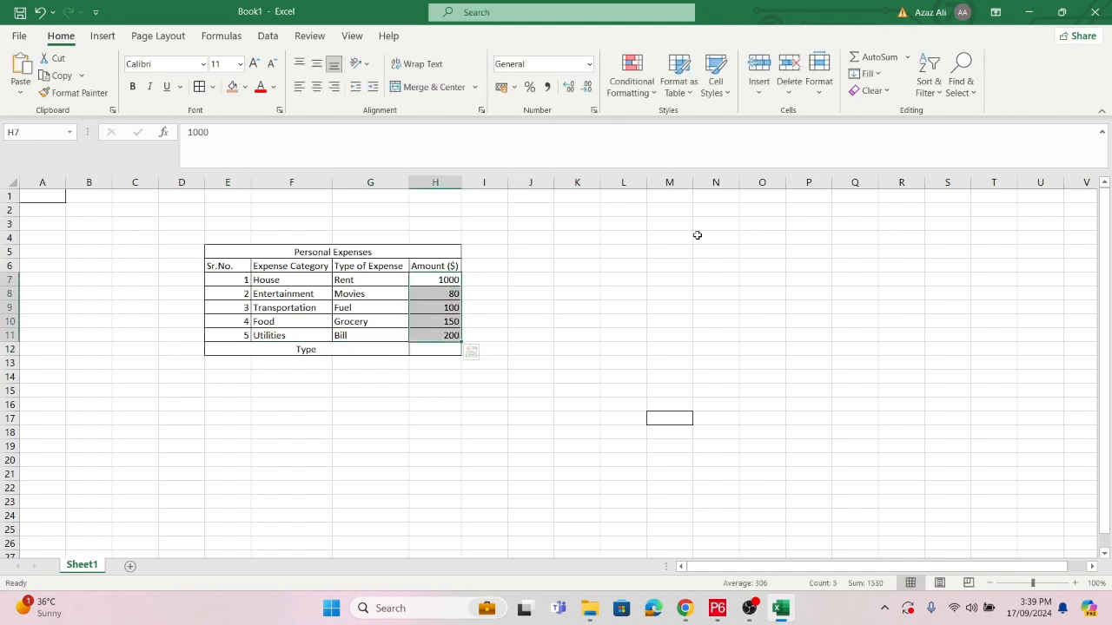
click(873, 56)
click(529, 403)
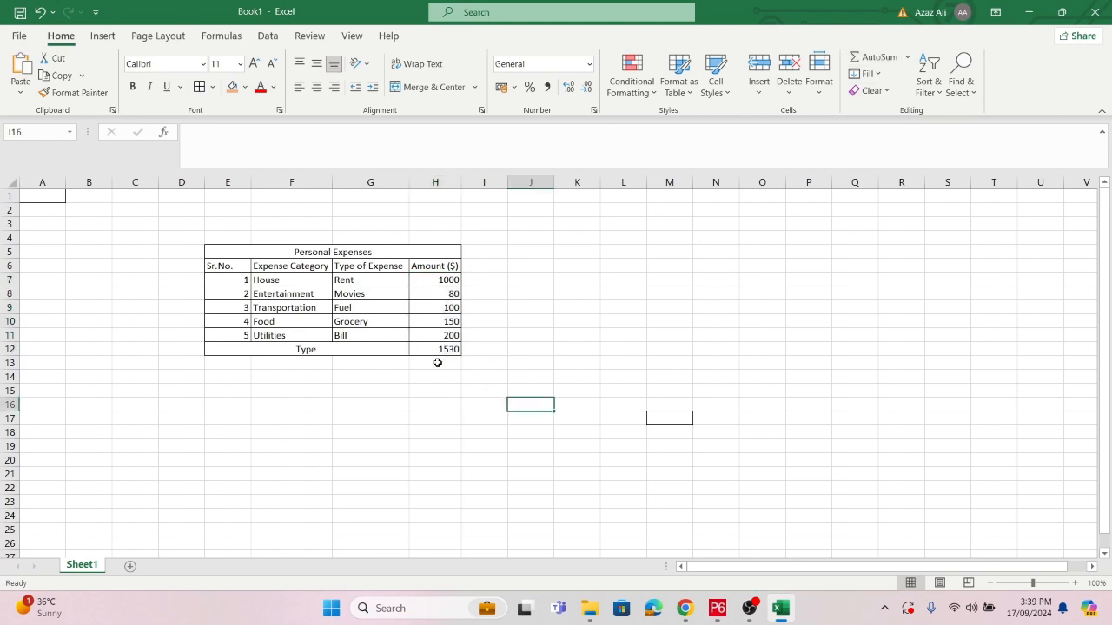
Fill the merged Personal Expenses title cell with standard yellow
click(254, 252)
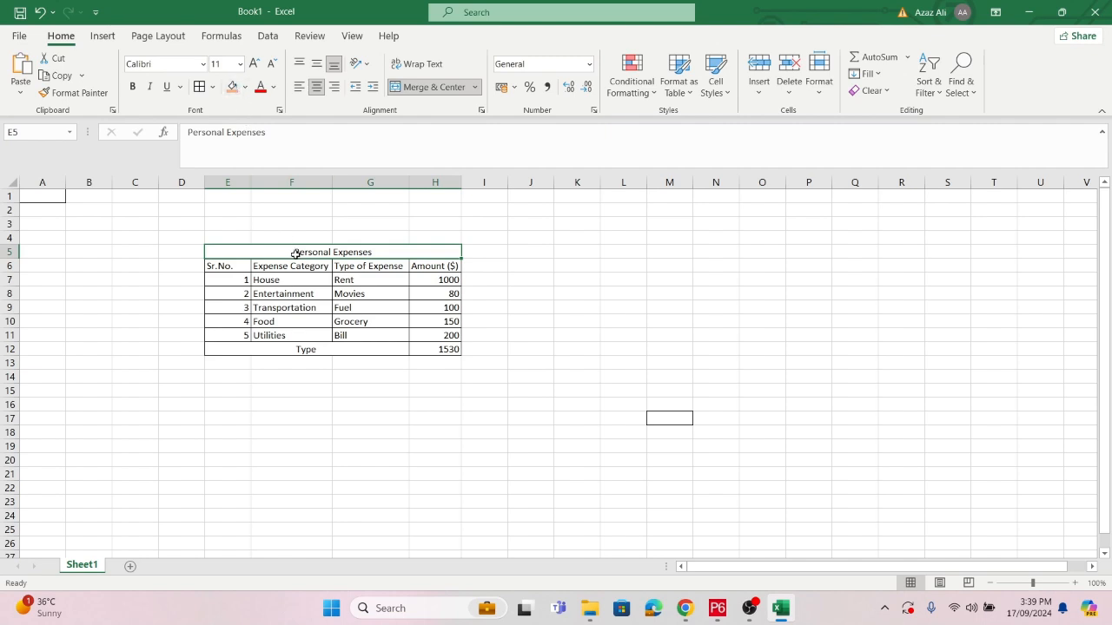
click(245, 87)
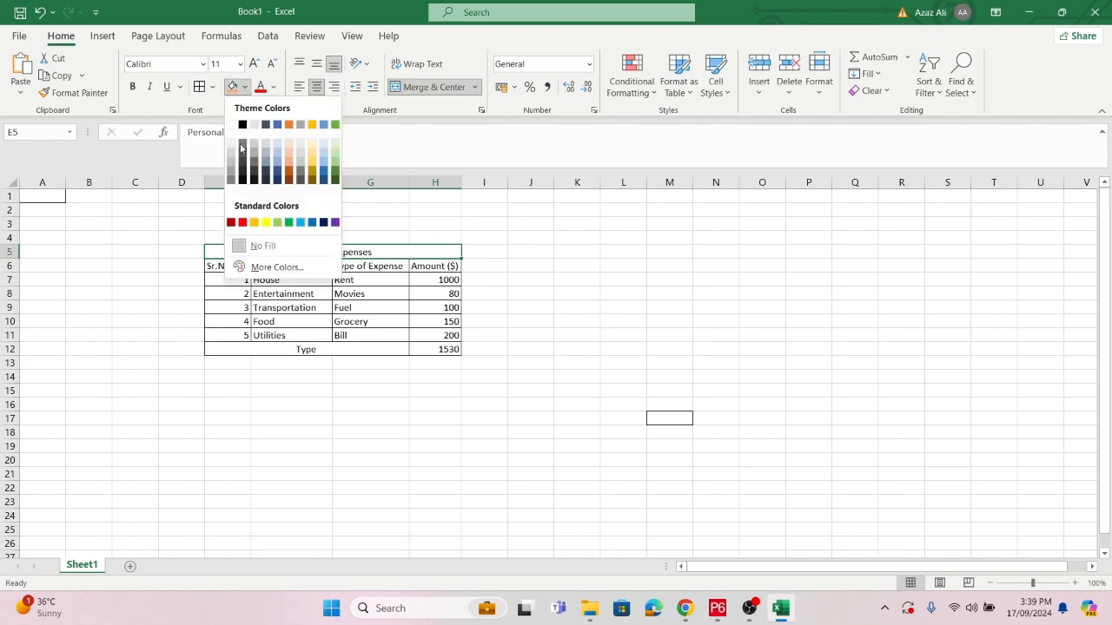
click(265, 222)
click(533, 278)
Fill the column header cells E6 to H6 with standard orange
drag(238, 269, 439, 267)
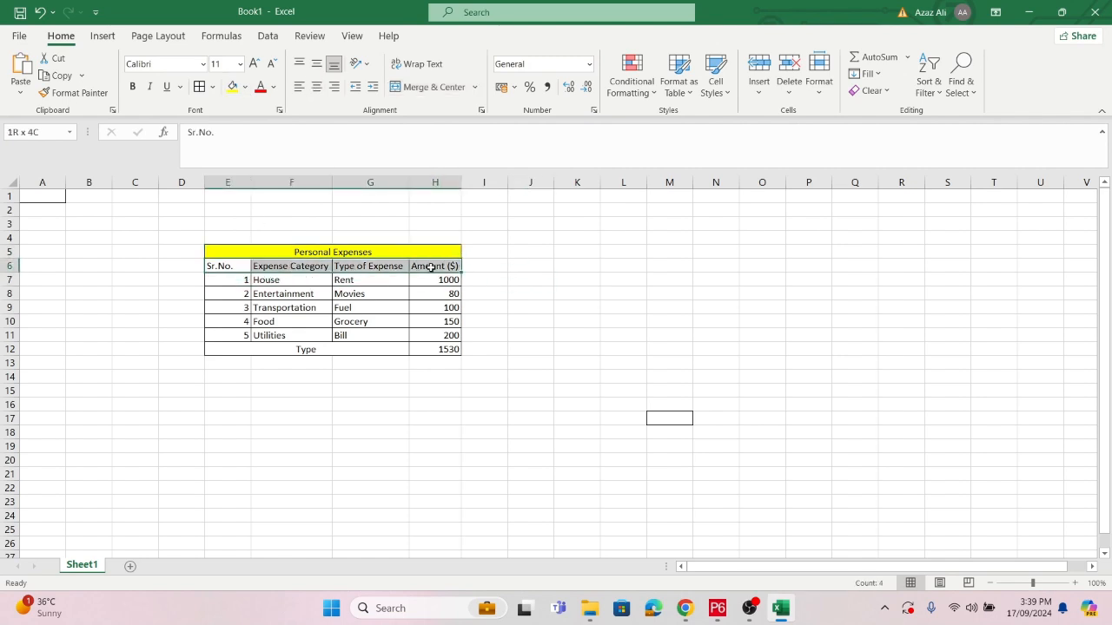
click(247, 87)
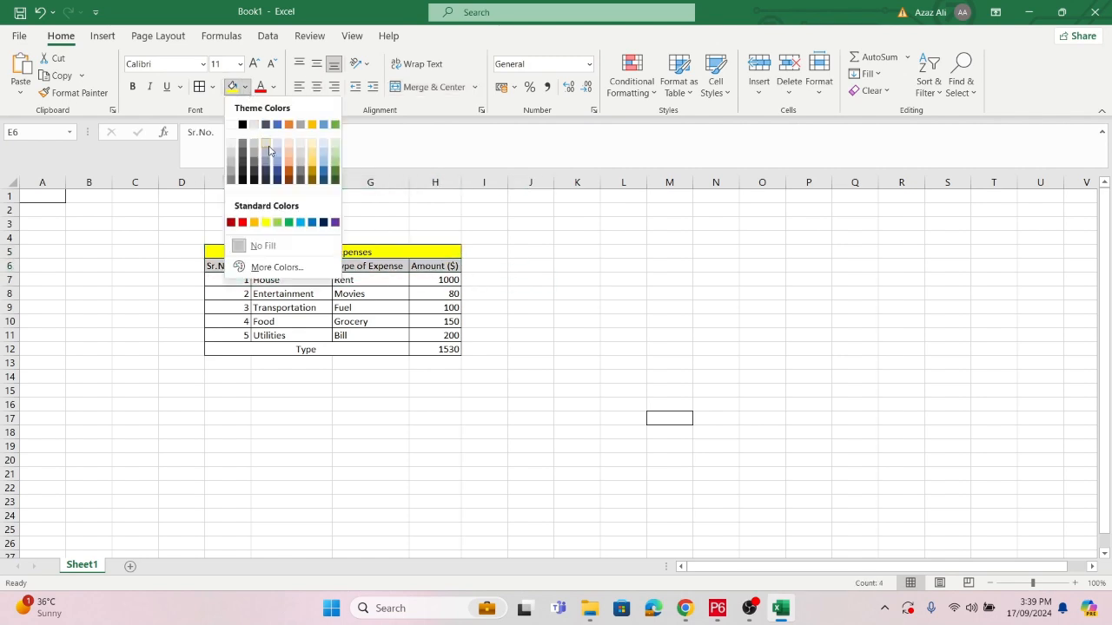
click(255, 223)
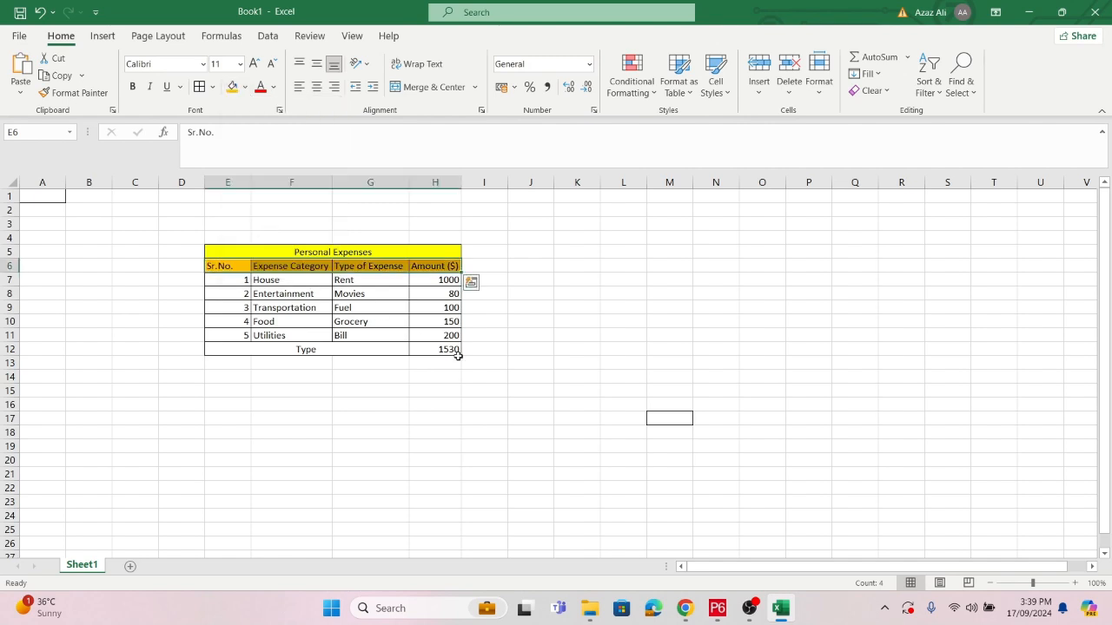
click(484, 376)
Fill the expense rows E7 to H11 with a light blue theme color
drag(236, 280, 445, 343)
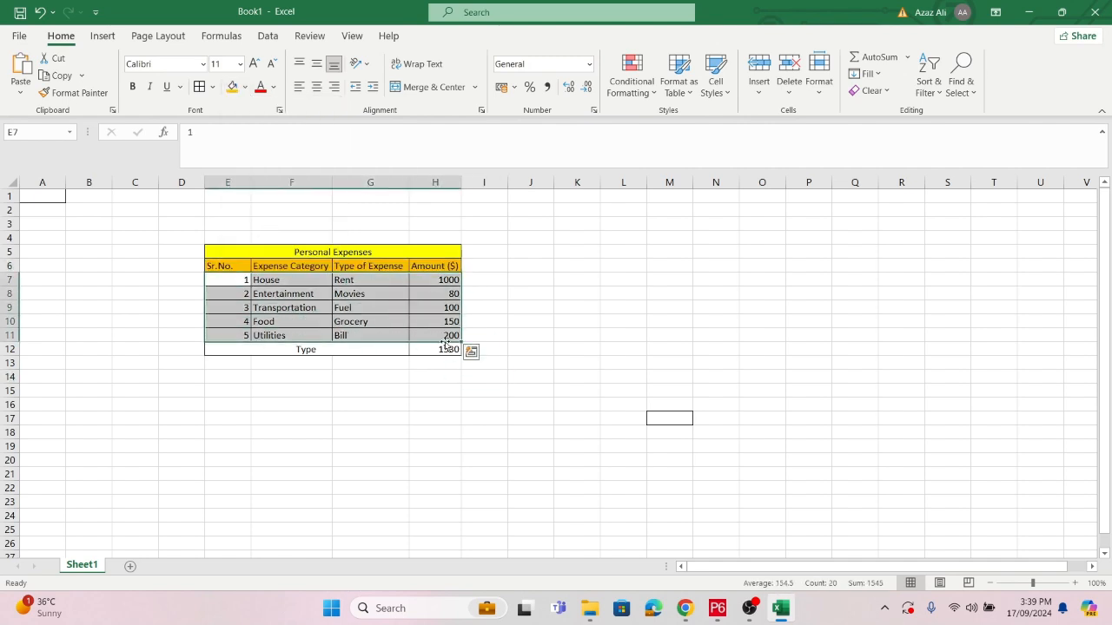
click(246, 86)
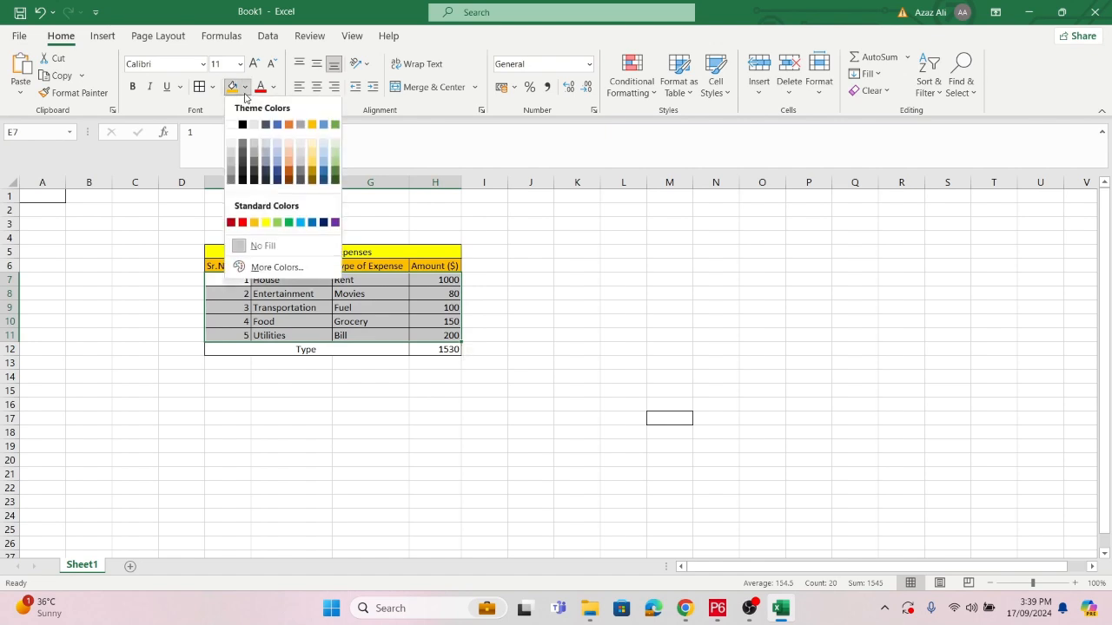
click(276, 144)
click(347, 394)
Replace the label in the merged cell of row 12 with Total
click(275, 351)
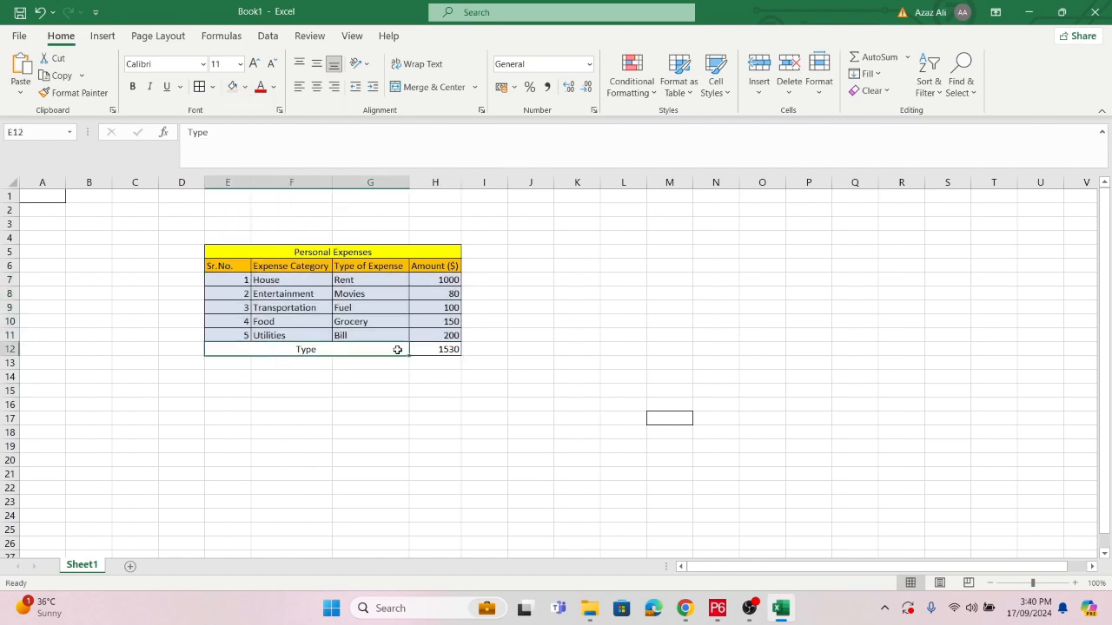
double_click(320, 349)
double_click(306, 349)
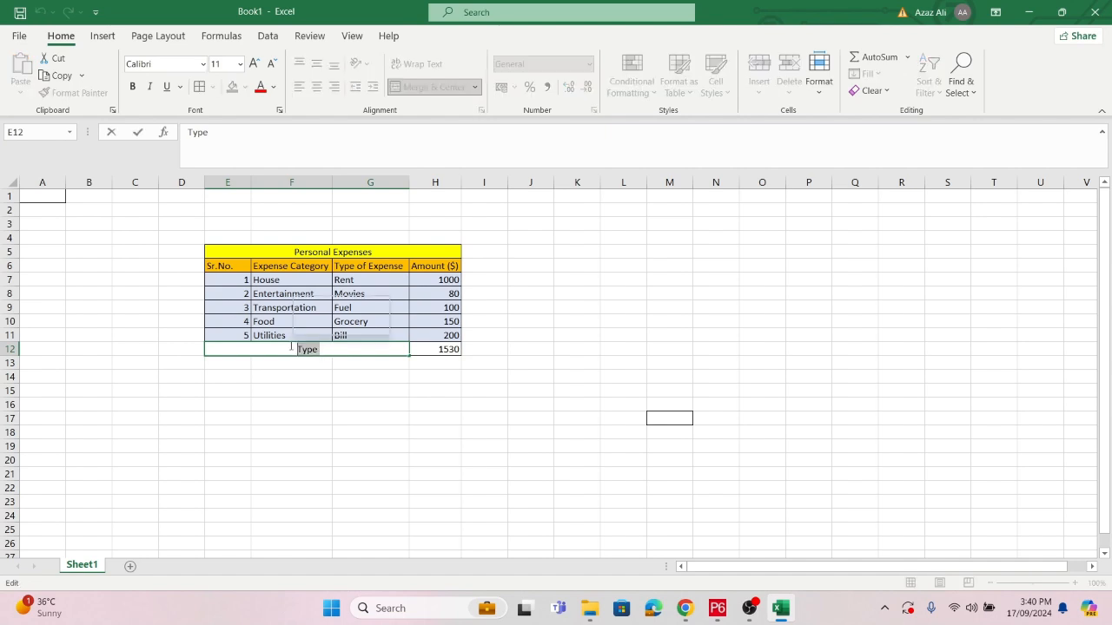
text(Total)
click(667, 446)
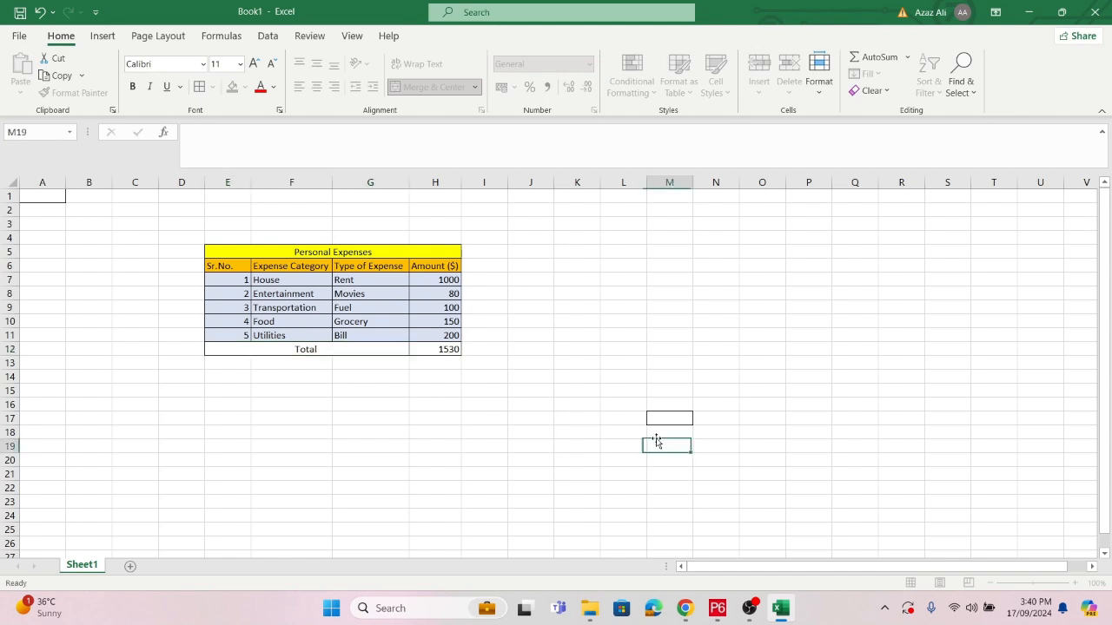
Fill the Total row, cells E12 to H12, with a light orange theme color
drag(307, 351, 426, 348)
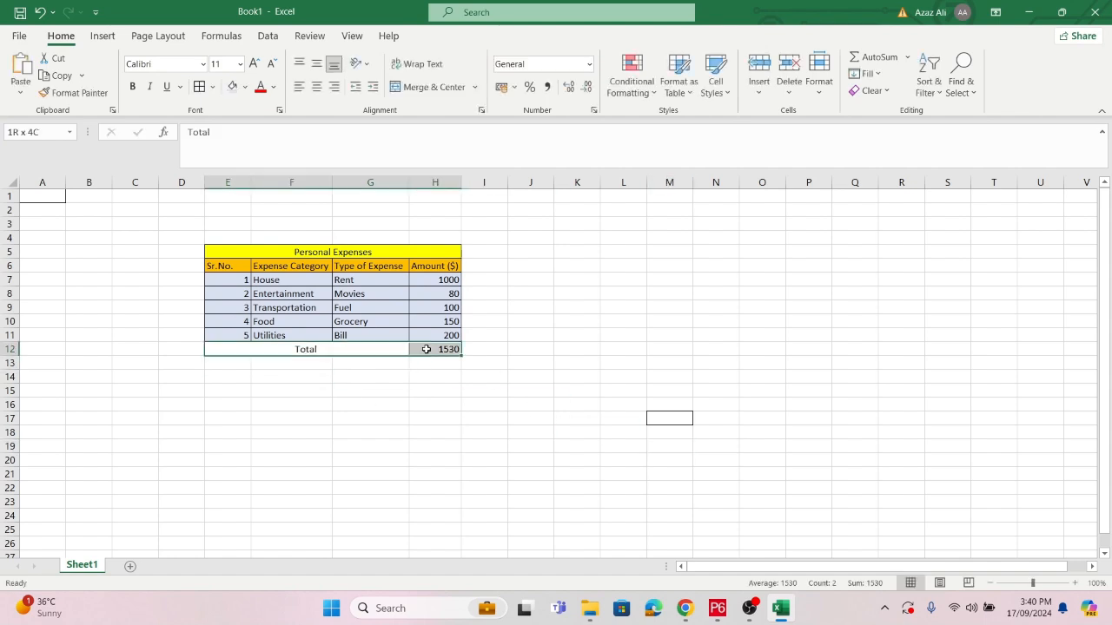
click(245, 86)
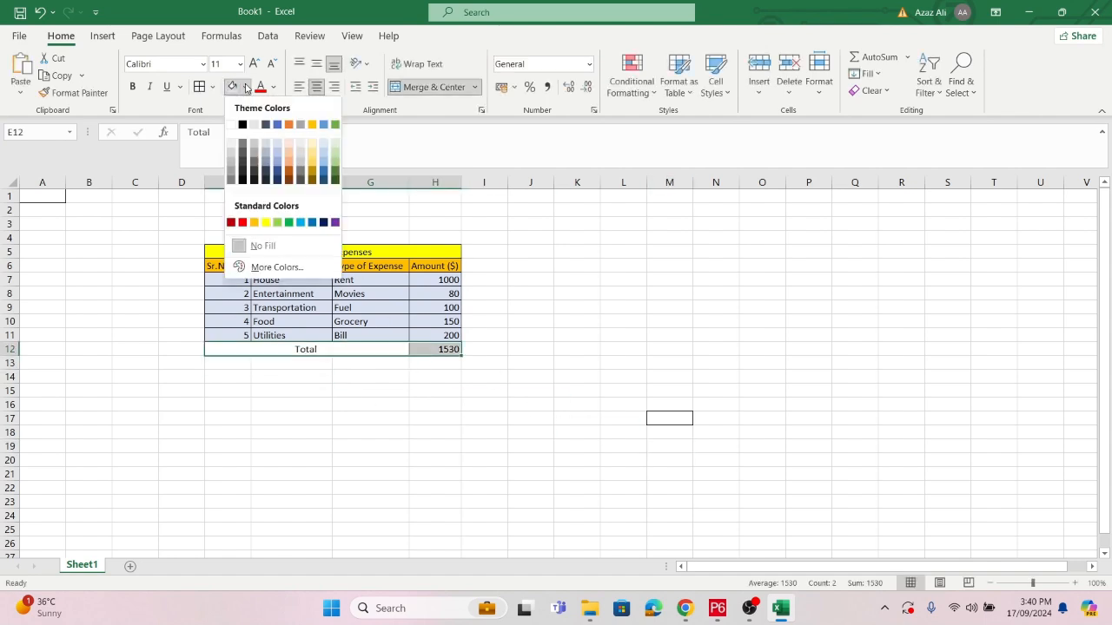
click(290, 144)
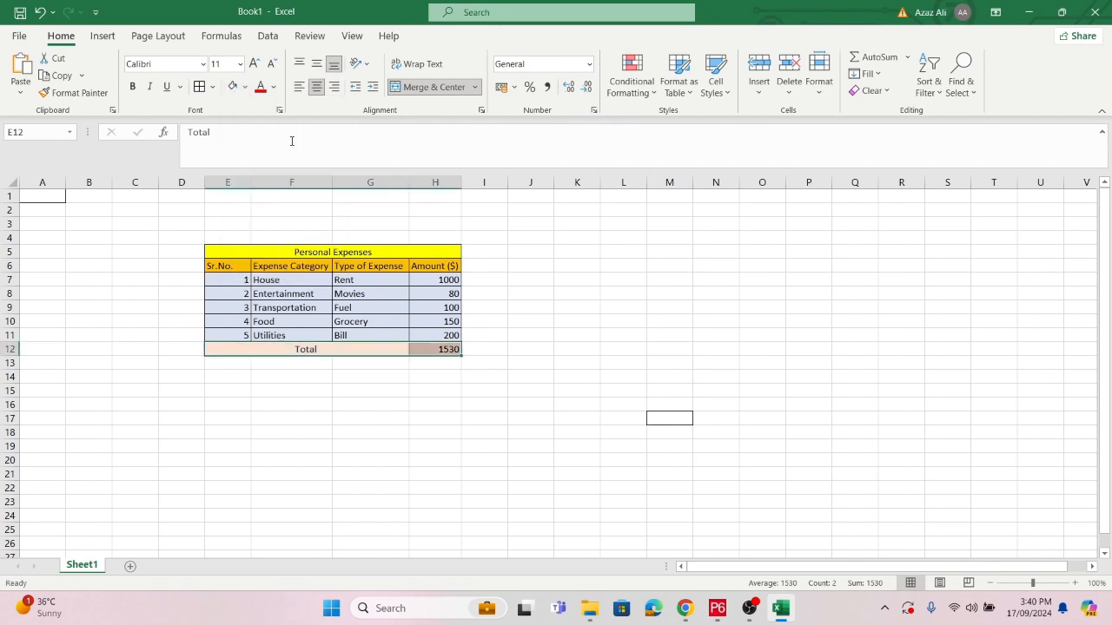
click(615, 351)
Center the contents of the whole table, from the title through the Total row, horizontally
drag(228, 251, 414, 347)
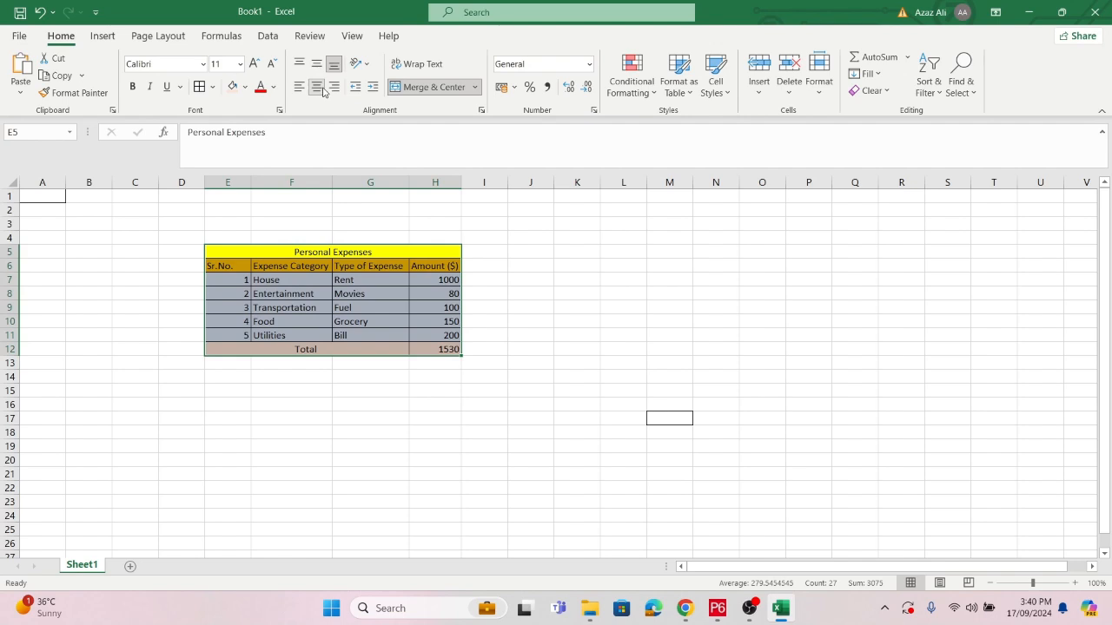
click(333, 87)
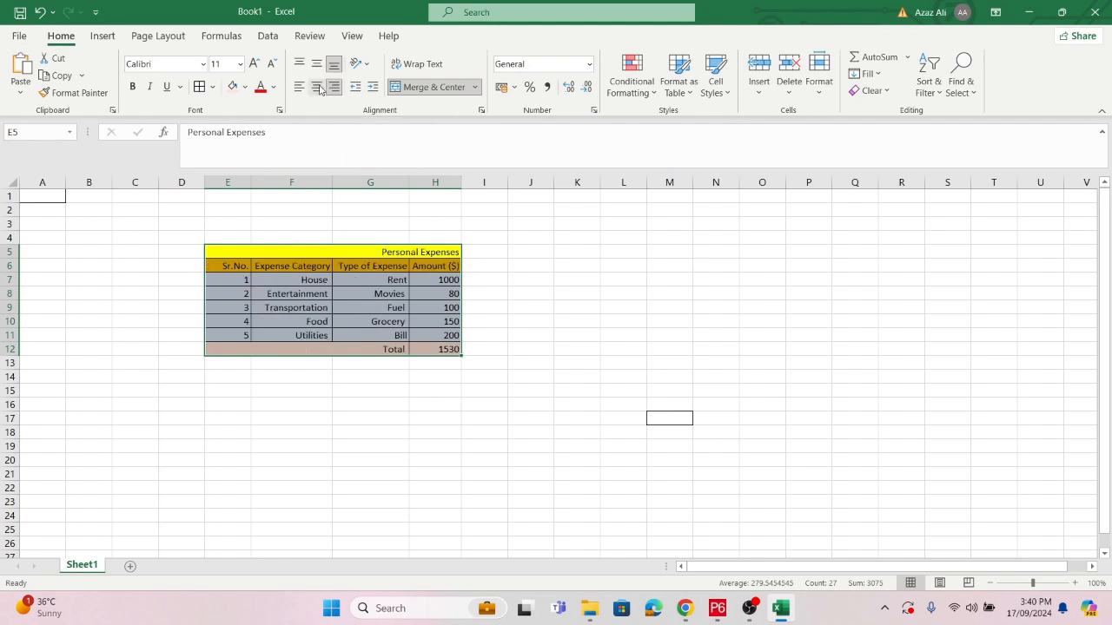
click(316, 86)
click(574, 361)
Make all text in the table, from the title through the Total row, bold
drag(228, 252, 385, 346)
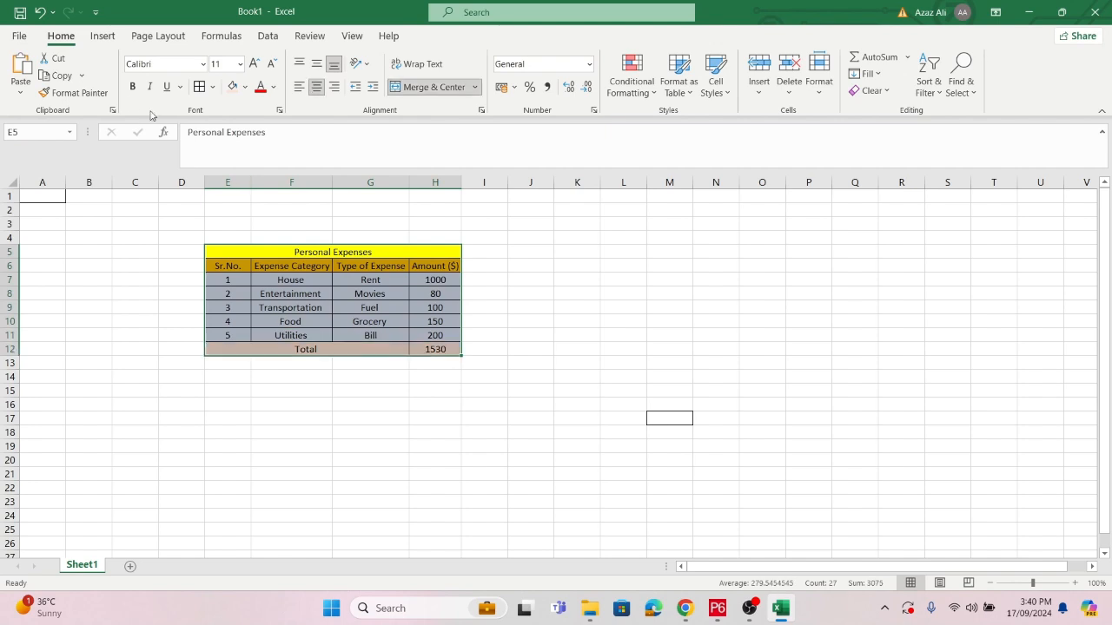
key(ctrl+b)
click(519, 321)
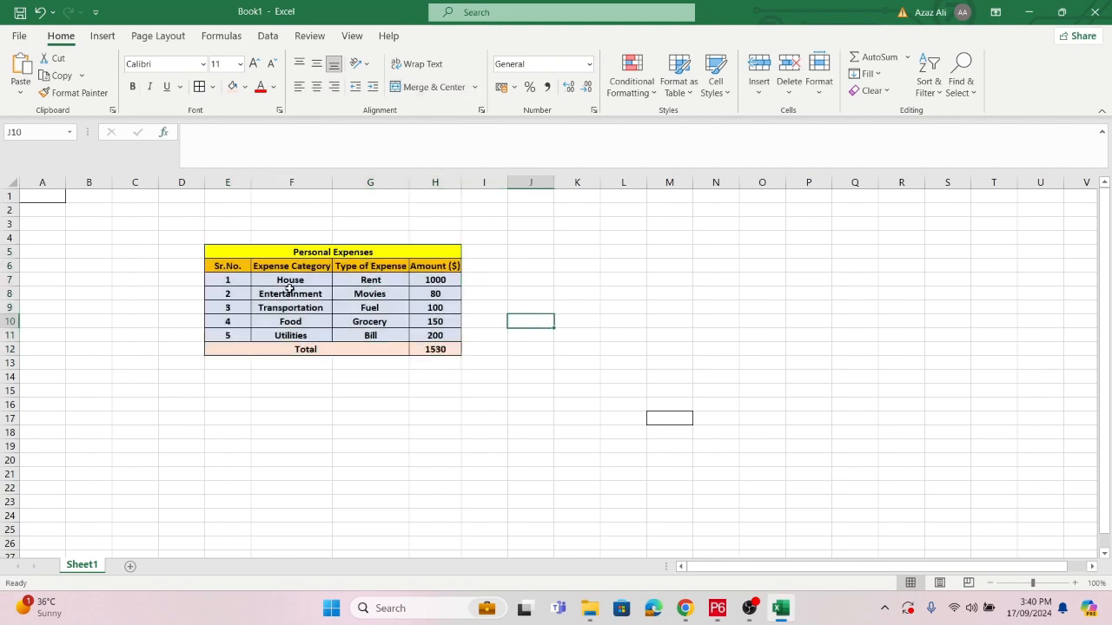
Apply thick outside borders to the Personal Expenses title cell
click(233, 254)
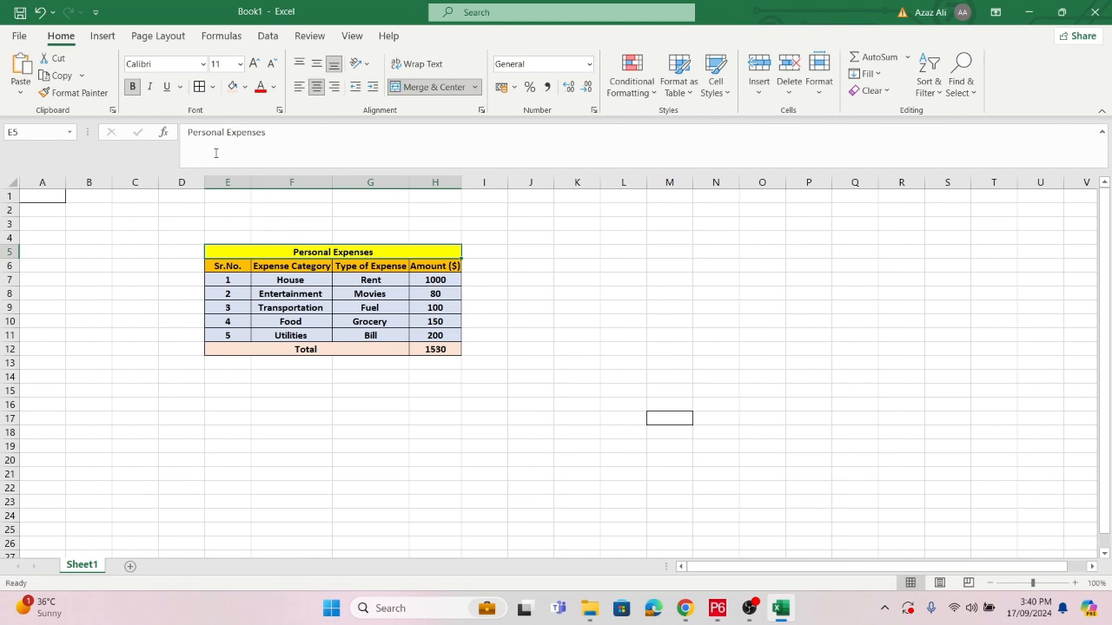
click(212, 87)
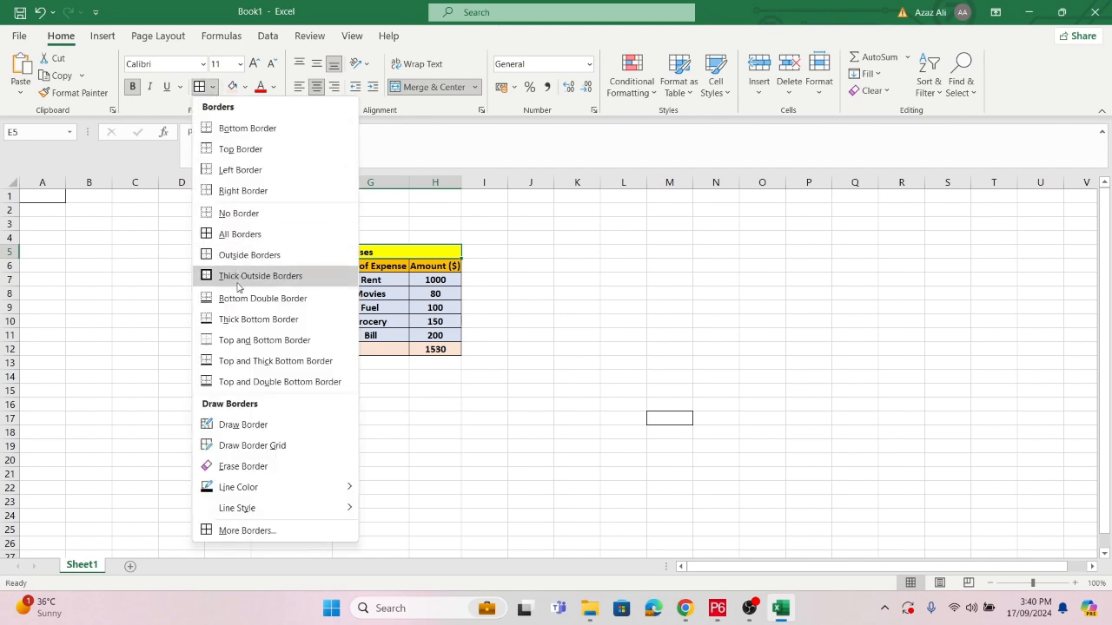
click(240, 282)
click(370, 391)
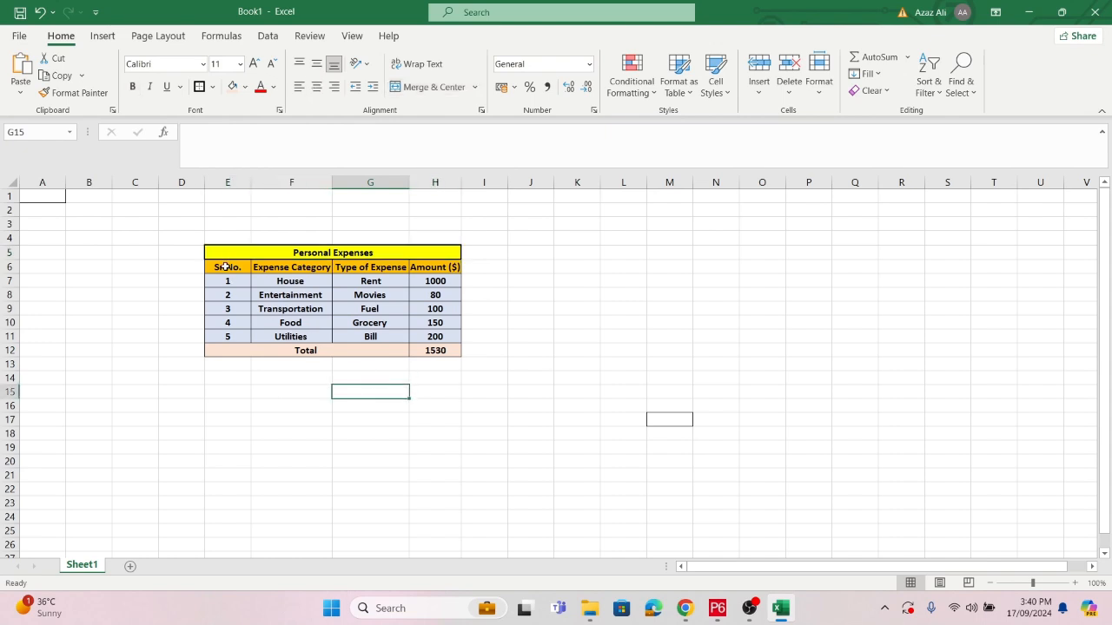
Apply thick outside borders around cells E6 to G12 and around the Total row
drag(226, 266, 224, 349)
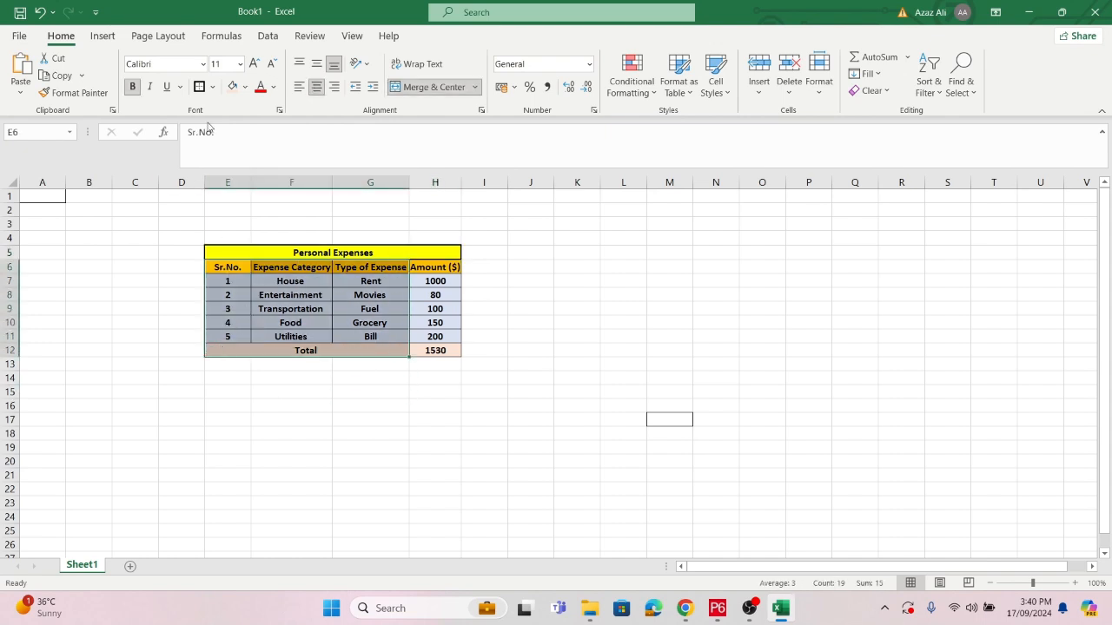
click(199, 86)
click(476, 267)
drag(349, 350, 426, 351)
click(198, 86)
Apply thick outside borders to the Sr.No., Expense Category and Type of Expense columns above the Total row
drag(247, 268, 230, 339)
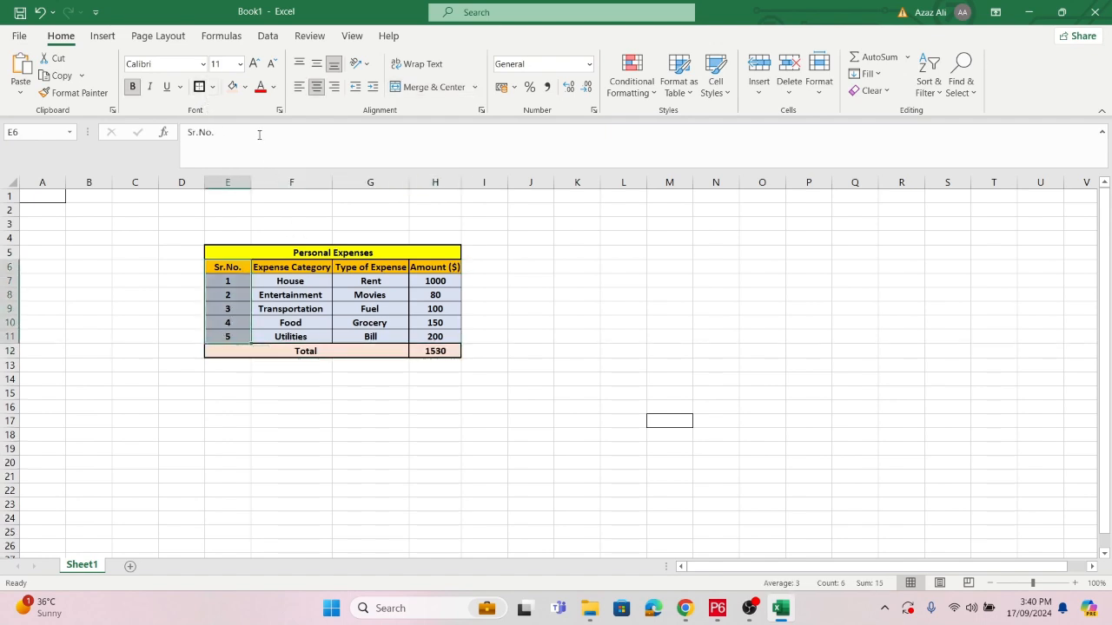
drag(296, 265, 291, 339)
click(365, 274)
drag(365, 274, 372, 337)
click(199, 87)
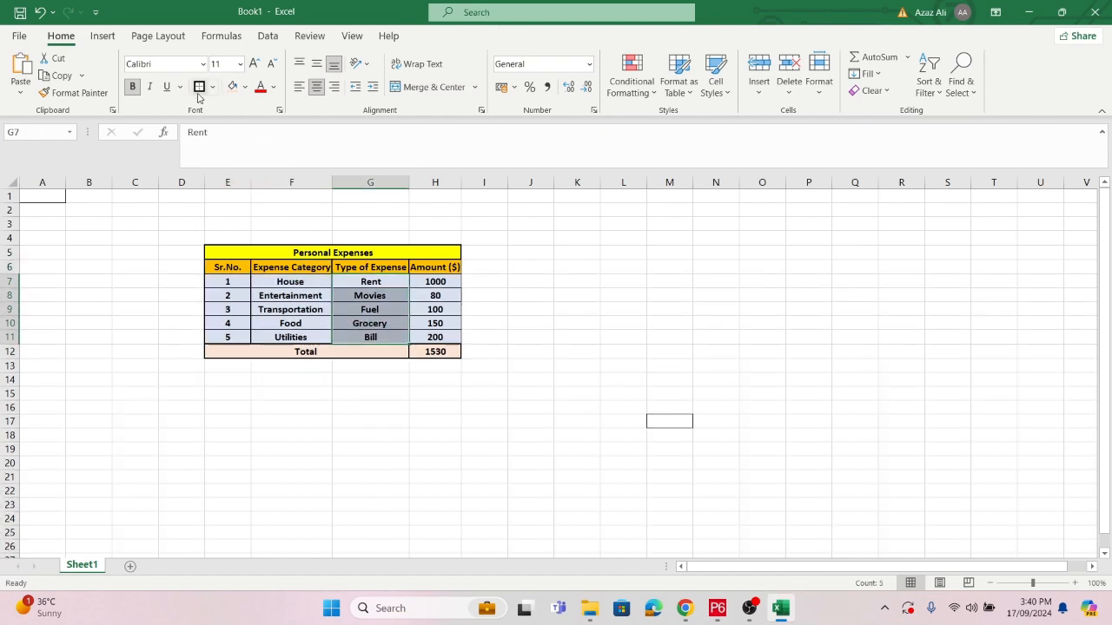
click(511, 334)
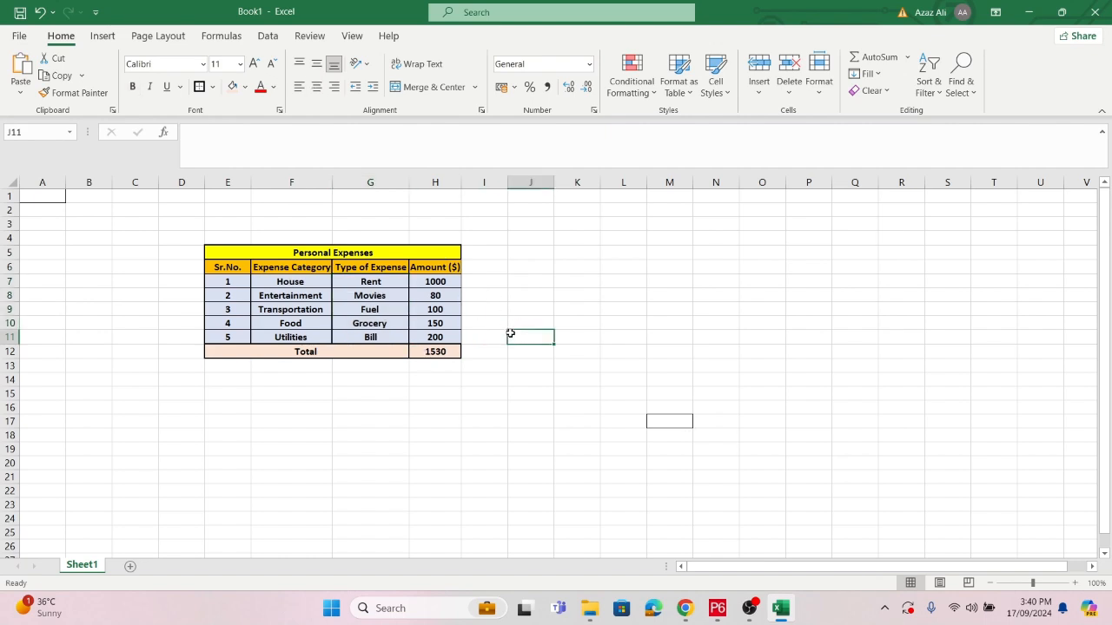